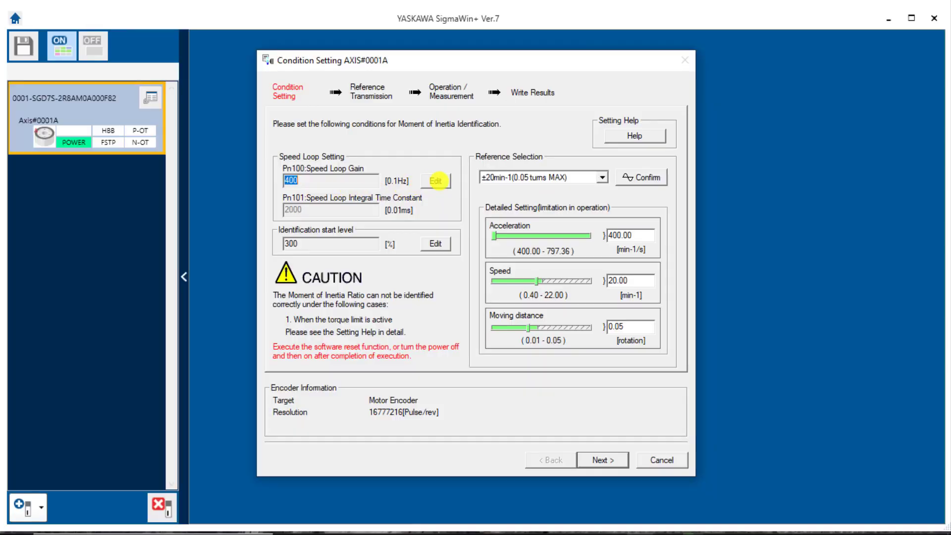
Set the Pn100 speed loop gain to 200
{"action": "left_click", "coordinate": [436, 180]}
{"action": "double_click", "coordinate": [389, 278]}
{"action": "type", "text": "200"}
{"action": "left_click", "coordinate": [553, 314]}
Set the identification start level to 600 and drag trace cursor D lower
{"action": "left_click", "coordinate": [436, 244]}
{"action": "type", "text": "600"}
{"action": "left_click", "coordinate": [435, 293]}
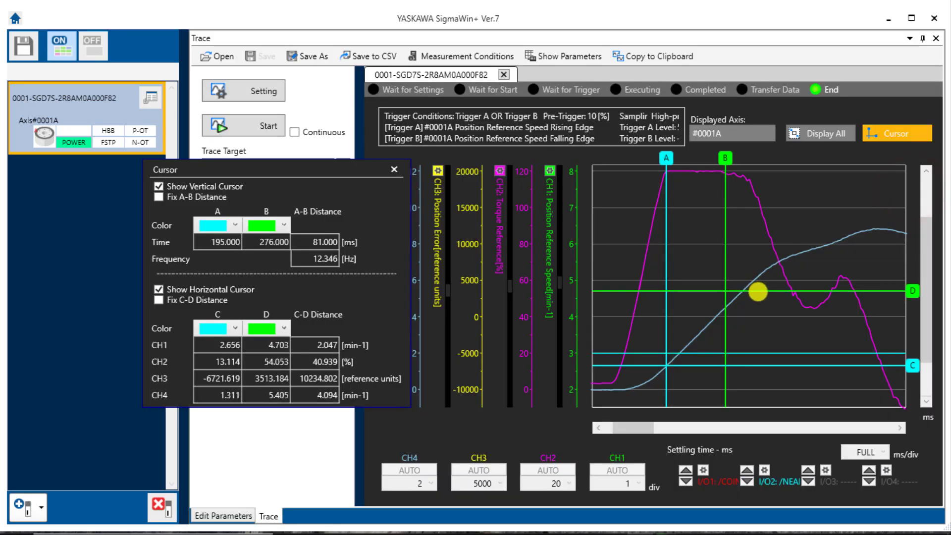
{"action": "left_click_drag", "start_coordinate": [757, 295], "coordinate": [756, 307]}
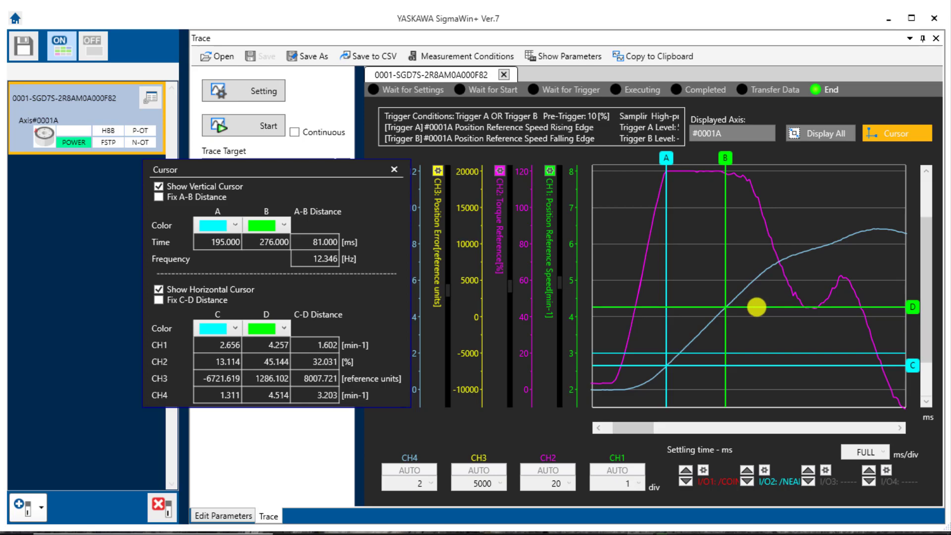
Move the cursor readout aside and check the α formula in cell D13 of IBGA Sigma-7.xlsx
{"action": "left_click_drag", "start_coordinate": [237, 166], "coordinate": [187, 161]}
{"action": "key", "text": "alt+Tab"}
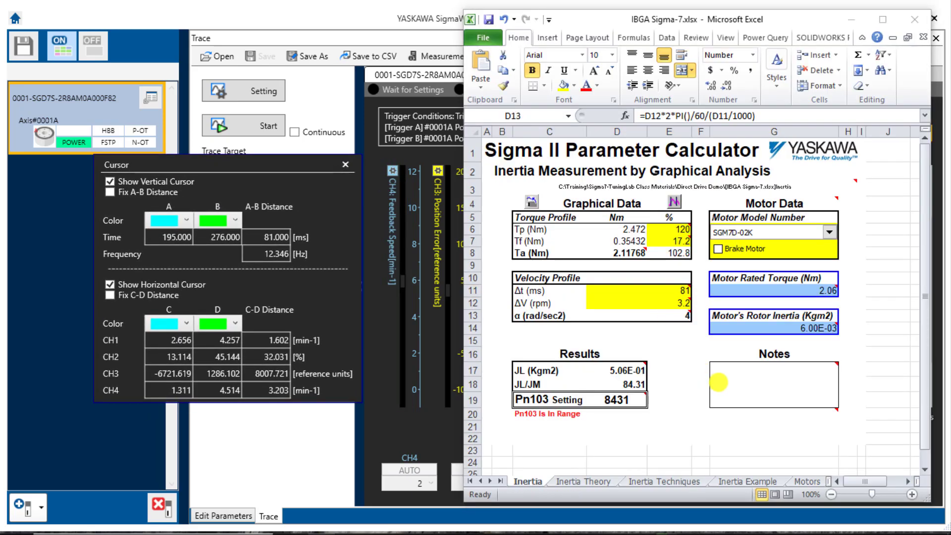
{"action": "left_click", "coordinate": [669, 313]}
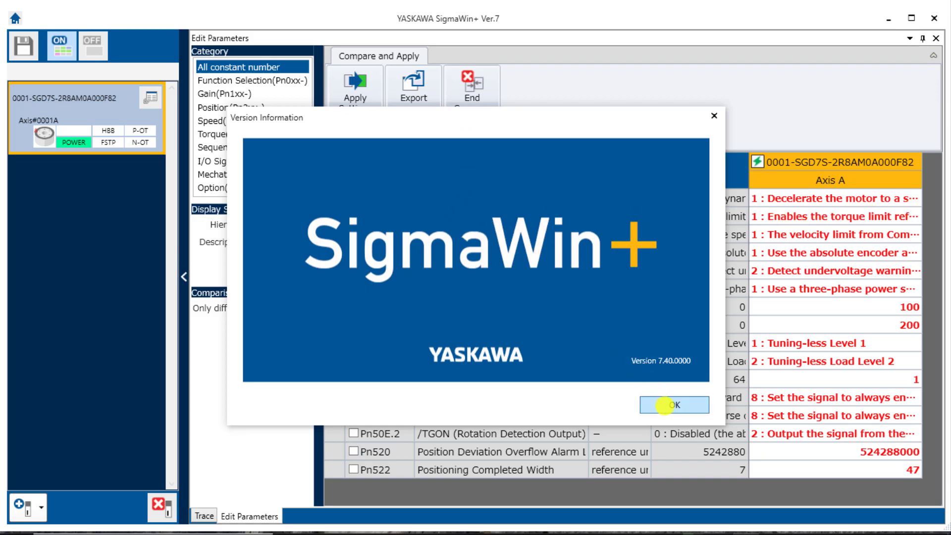
Close the version information, review the changed Pn522, Pn170.3 and Pn170.2 parameters, then return to the trace
{"action": "left_click", "coordinate": [666, 404]}
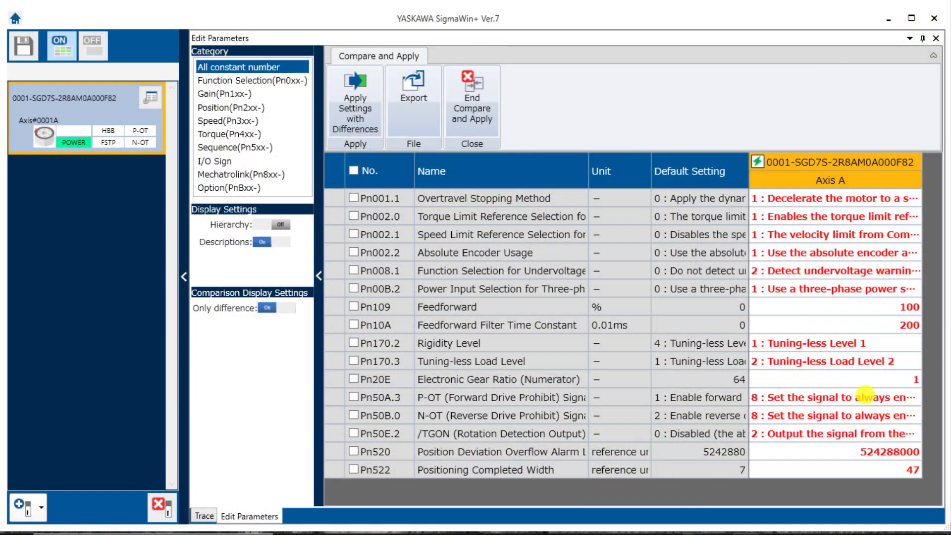
{"action": "left_click", "coordinate": [834, 469]}
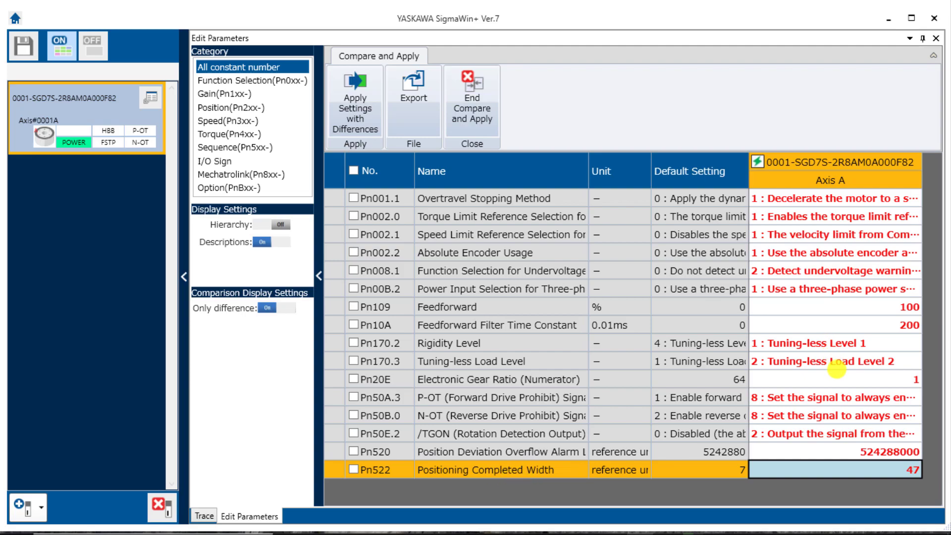
{"action": "left_click", "coordinate": [837, 364]}
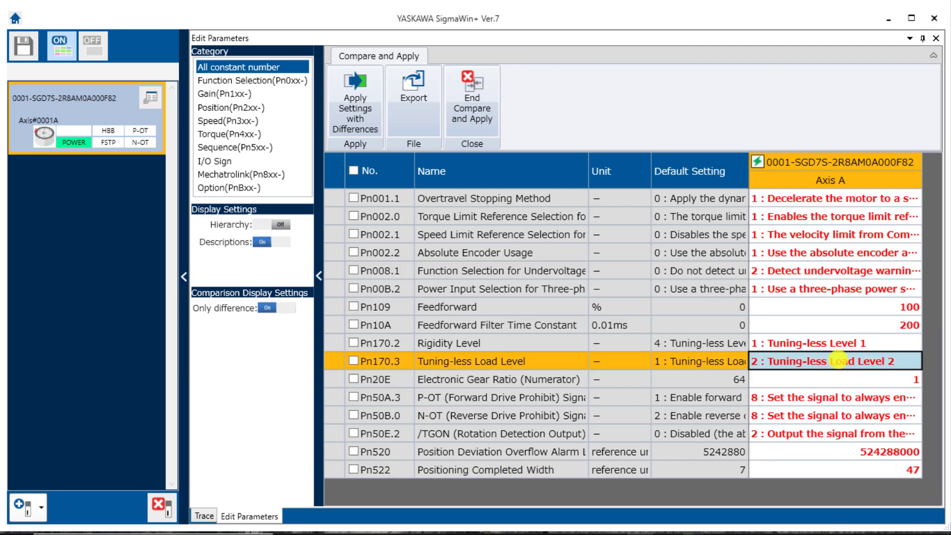
{"action": "left_click", "coordinate": [837, 343]}
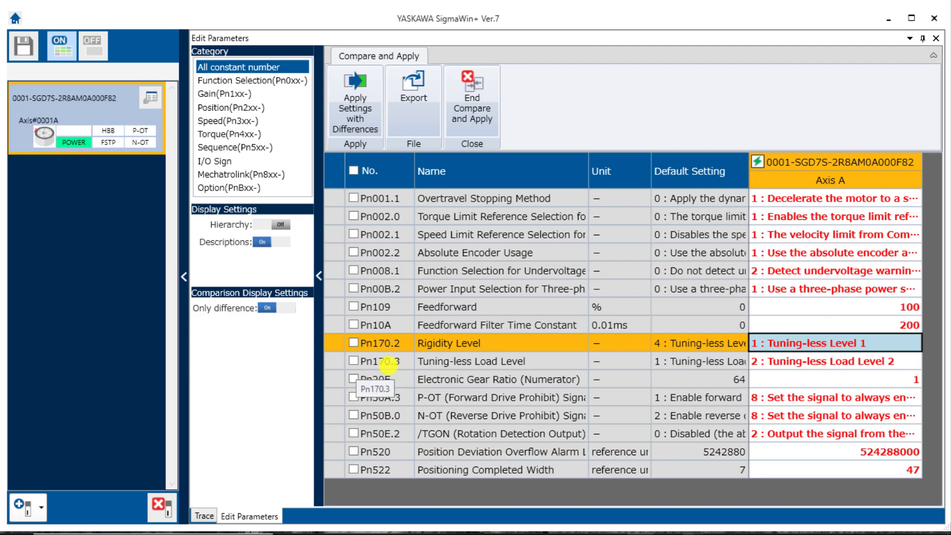
{"action": "left_click", "coordinate": [204, 515]}
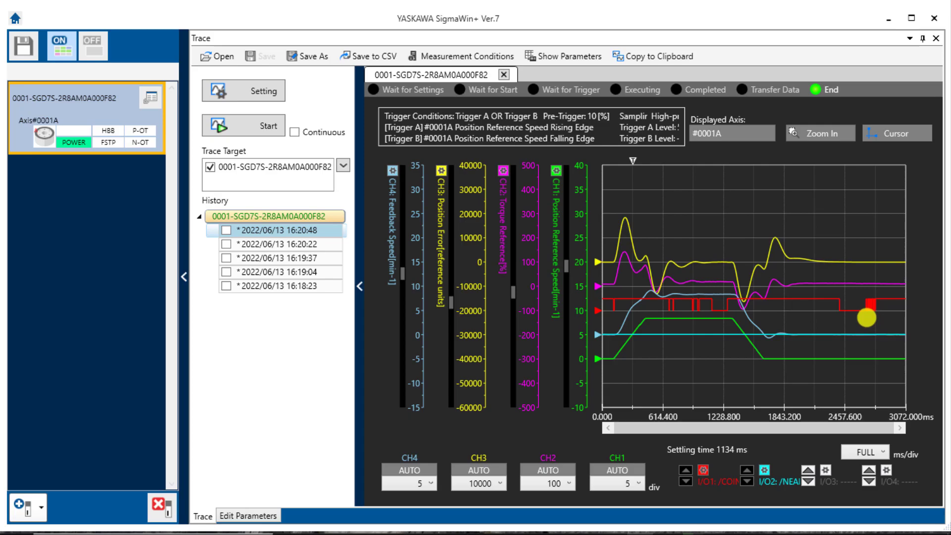
{"action": "key", "text": "alt+Tab"}
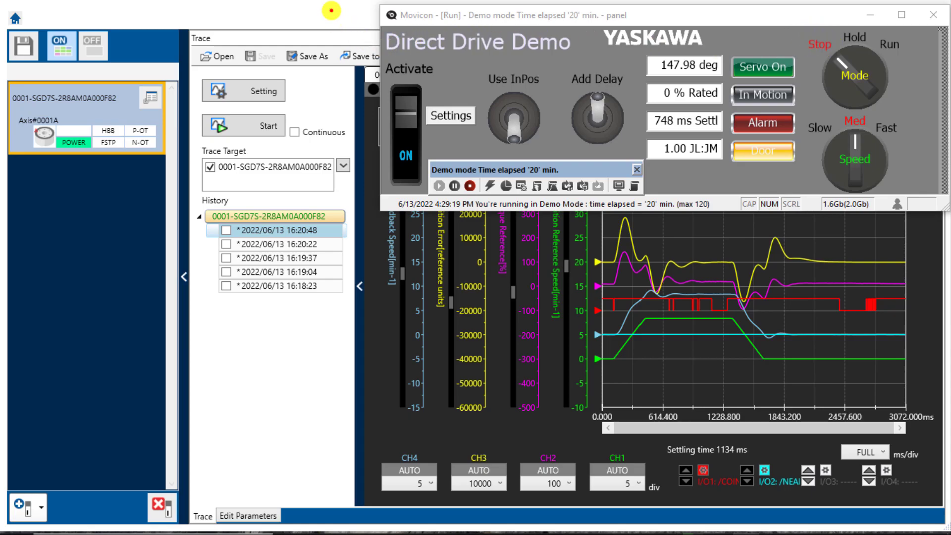
{"action": "left_click", "coordinate": [331, 10]}
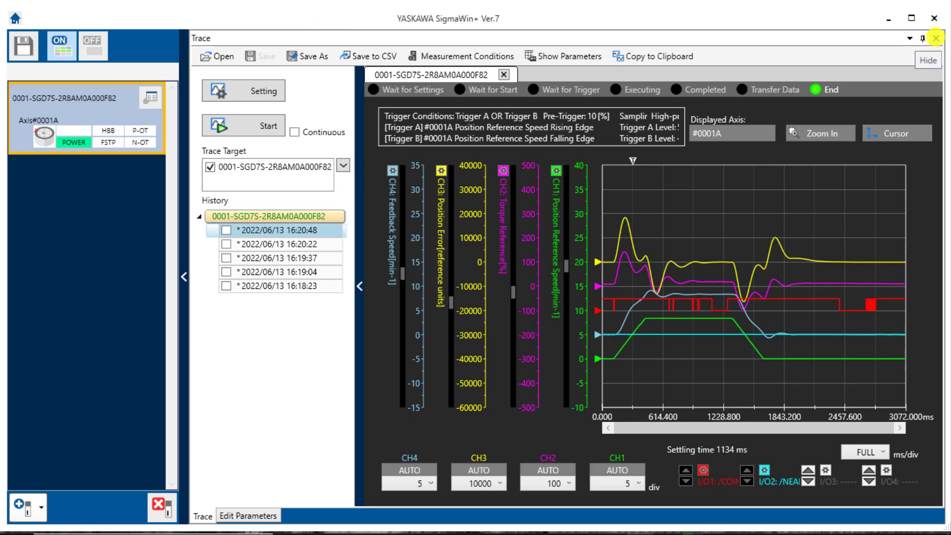
Close the trace without saving, end Compare and Apply, and close Edit Parameters
{"action": "left_click", "coordinate": [935, 37]}
{"action": "left_click", "coordinate": [461, 320]}
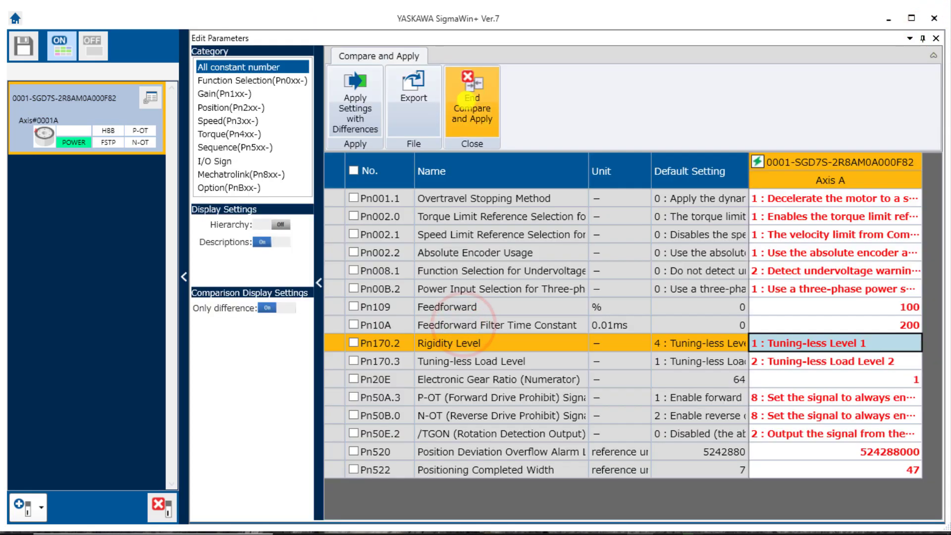
{"action": "left_click", "coordinate": [468, 99]}
{"action": "left_click", "coordinate": [934, 38]}
Disable the Pn170 tuning-less function from the Tuning function
{"action": "left_click", "coordinate": [151, 98]}
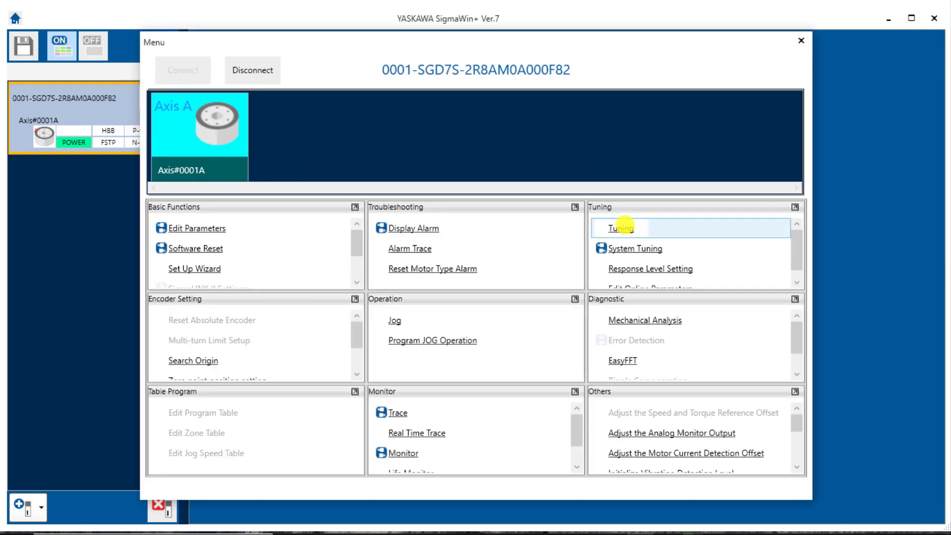
{"action": "left_click", "coordinate": [621, 228]}
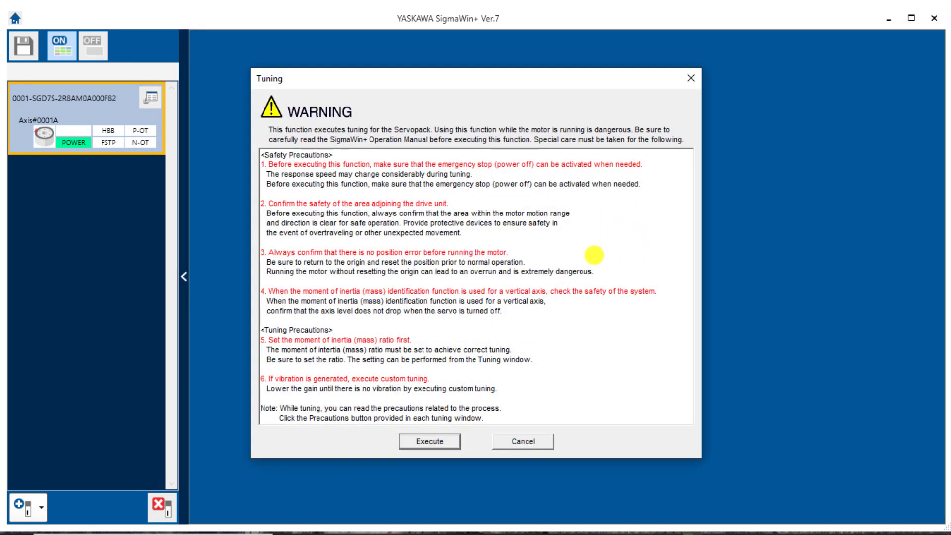
{"action": "left_click", "coordinate": [443, 442]}
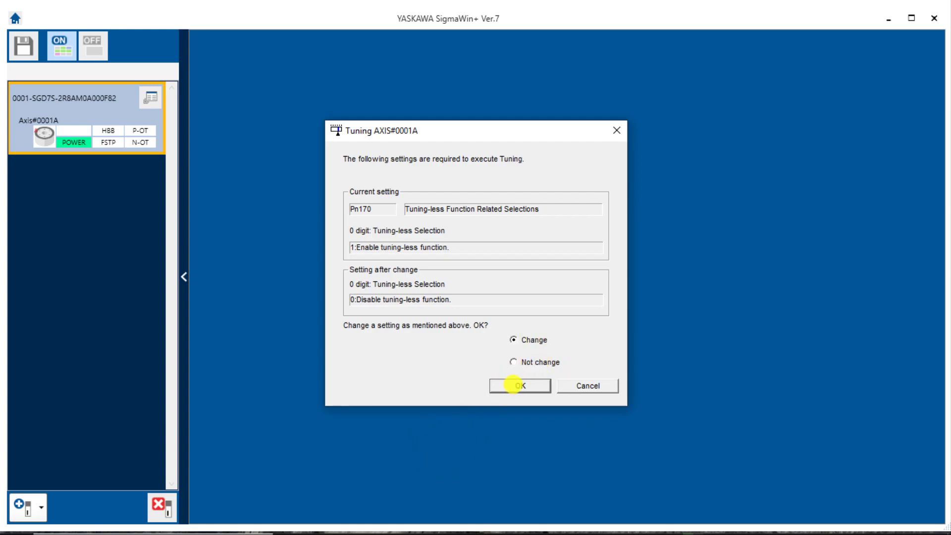
{"action": "left_click", "coordinate": [513, 384]}
{"action": "left_click", "coordinate": [483, 356]}
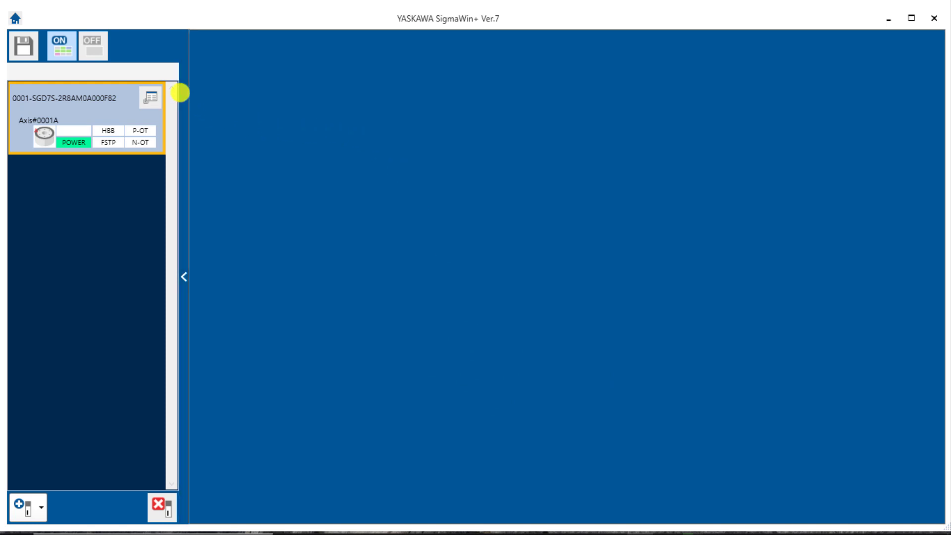
Run a software reset of the servopack and acknowledge its completion
{"action": "left_click", "coordinate": [151, 96]}
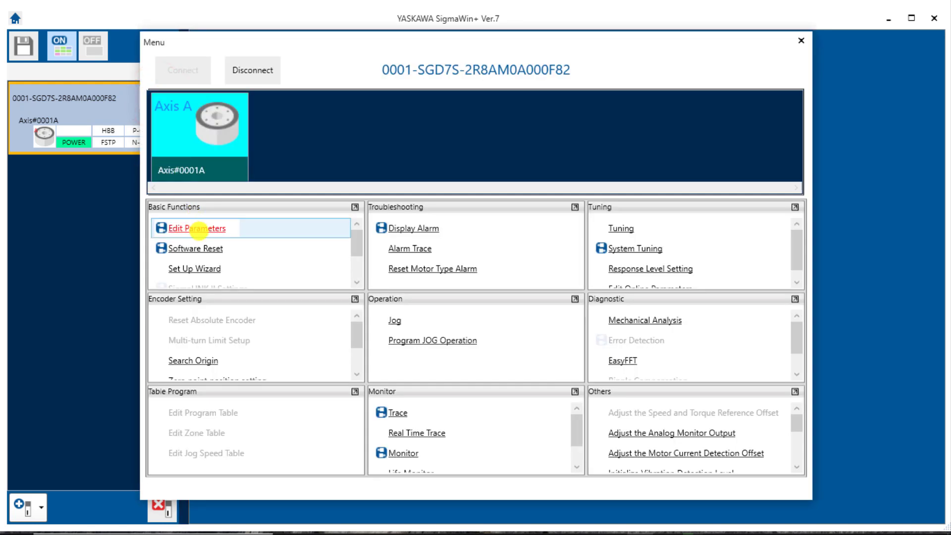
{"action": "left_click", "coordinate": [199, 249]}
{"action": "left_click", "coordinate": [423, 352]}
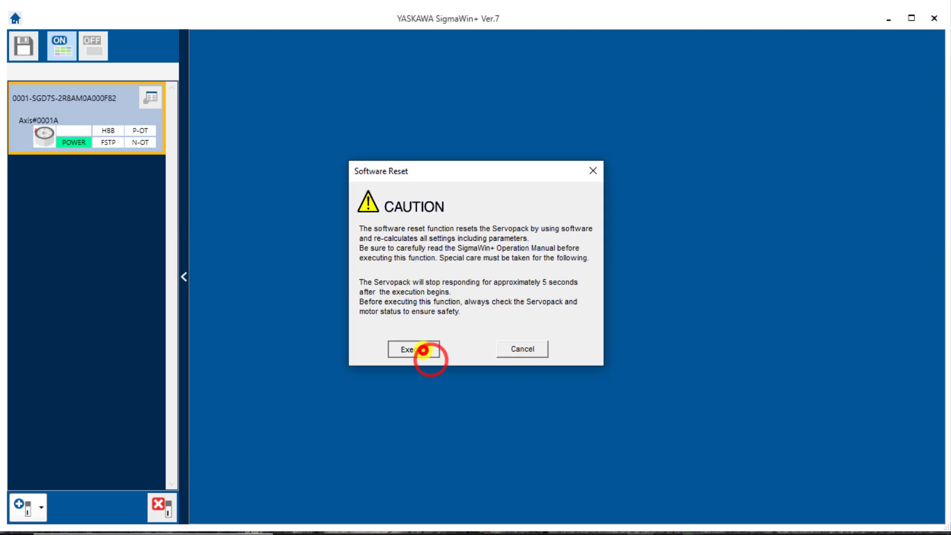
{"action": "left_click", "coordinate": [468, 259]}
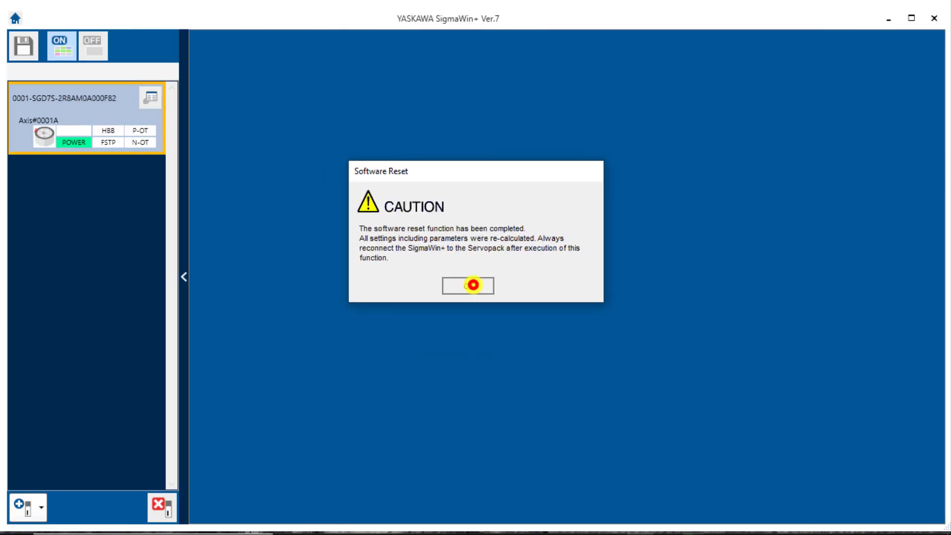
{"action": "left_click", "coordinate": [472, 283]}
Start moment of inertia identification and transmit the measurement reference to the drive
{"action": "left_click", "coordinate": [150, 98]}
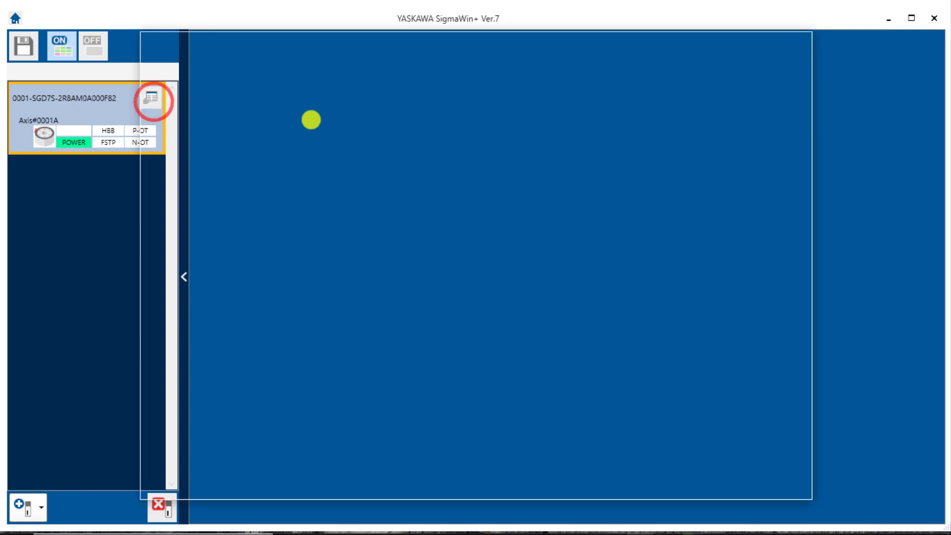
{"action": "left_click", "coordinate": [620, 227]}
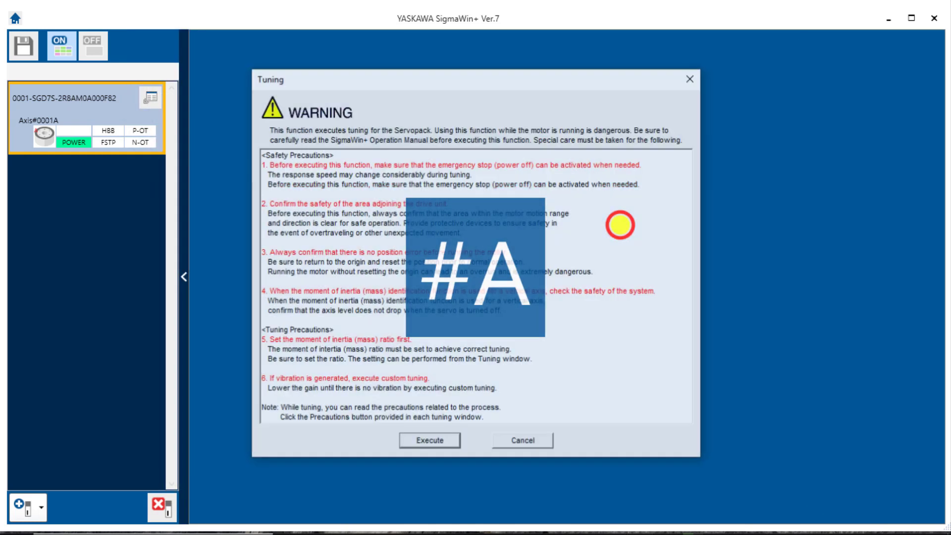
{"action": "left_click", "coordinate": [429, 441]}
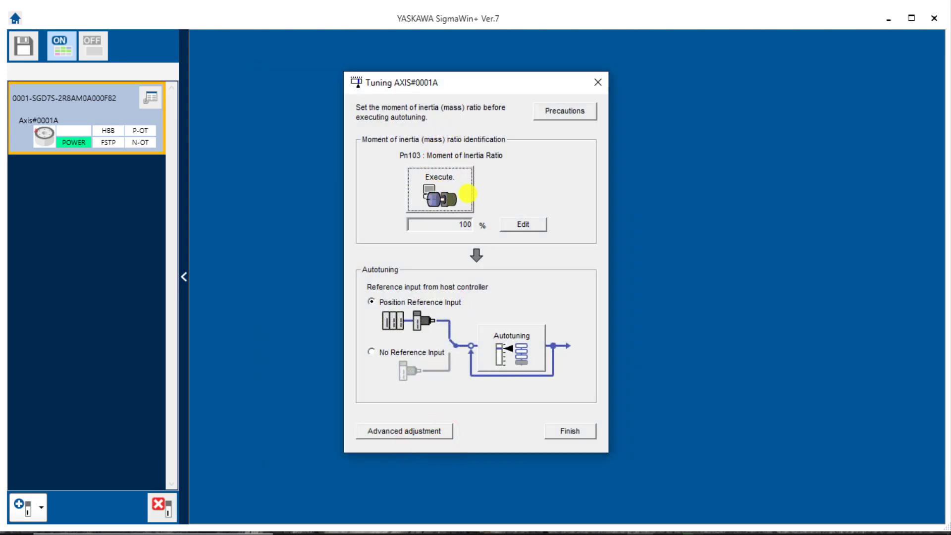
{"action": "left_click", "coordinate": [459, 194]}
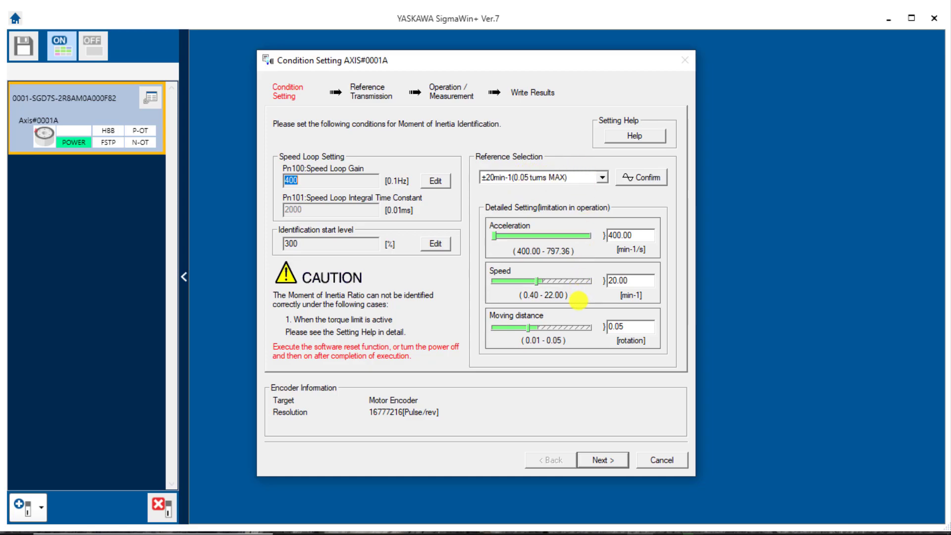
{"action": "left_click", "coordinate": [608, 456]}
{"action": "left_click", "coordinate": [565, 151]}
{"action": "left_click", "coordinate": [603, 459]}
Turn the servo on, run forward and reverse measurements, and dismiss the identification error
{"action": "left_click", "coordinate": [333, 192]}
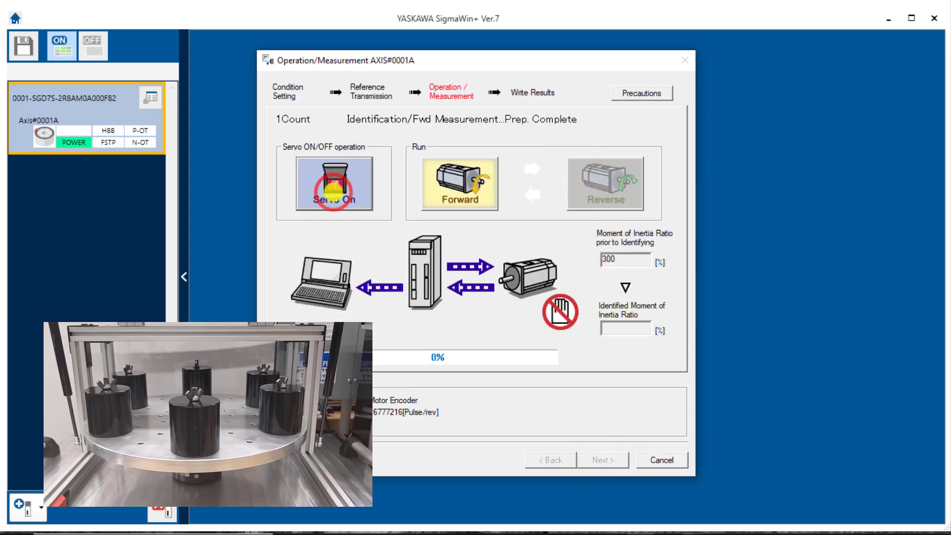
{"action": "left_click", "coordinate": [469, 189]}
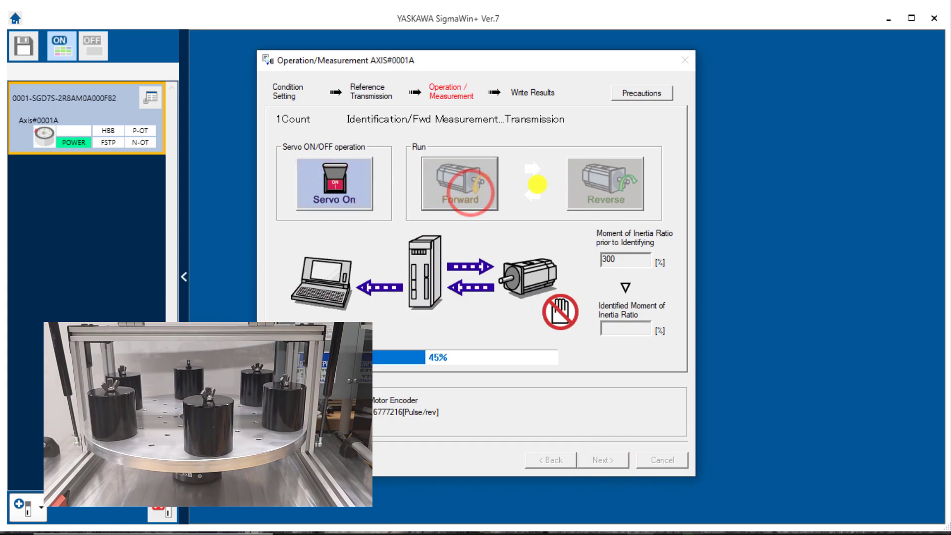
{"action": "left_click", "coordinate": [598, 183]}
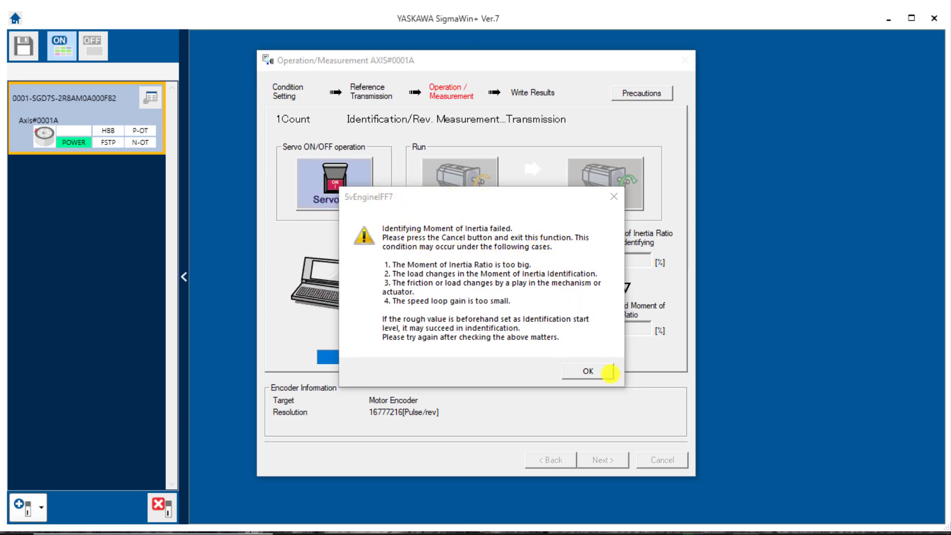
{"action": "left_click", "coordinate": [588, 369]}
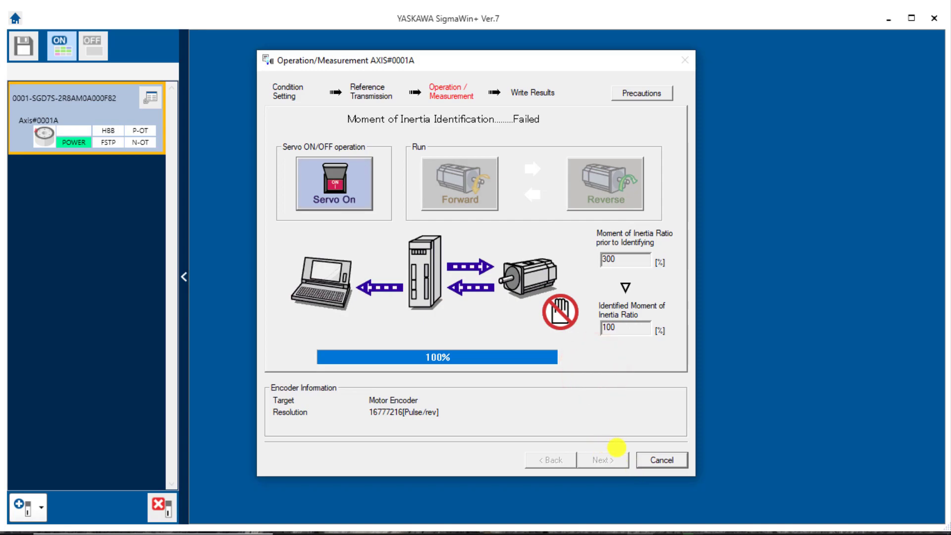
Cancel the failed identification, software-reset the drive, and start a new inertia identification
{"action": "left_click", "coordinate": [671, 448]}
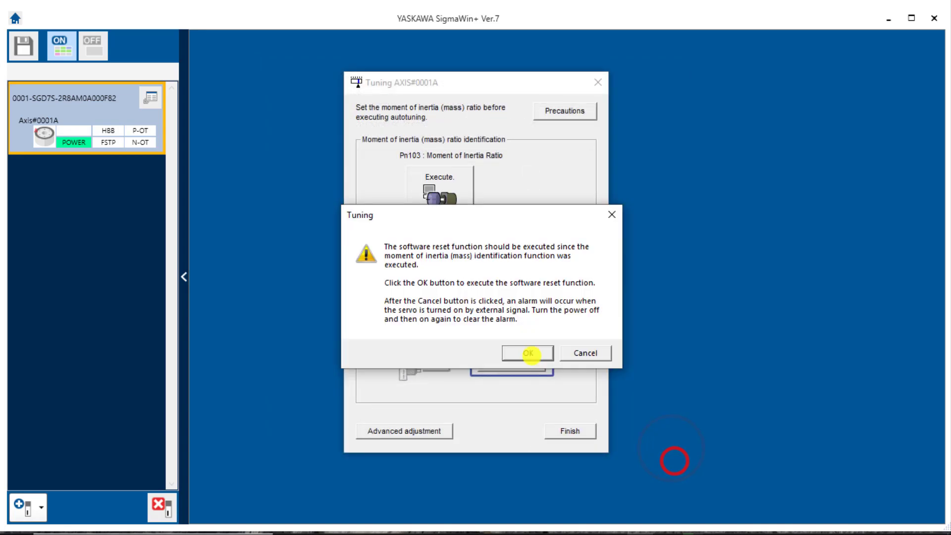
{"action": "left_click", "coordinate": [534, 353]}
{"action": "left_click", "coordinate": [480, 252]}
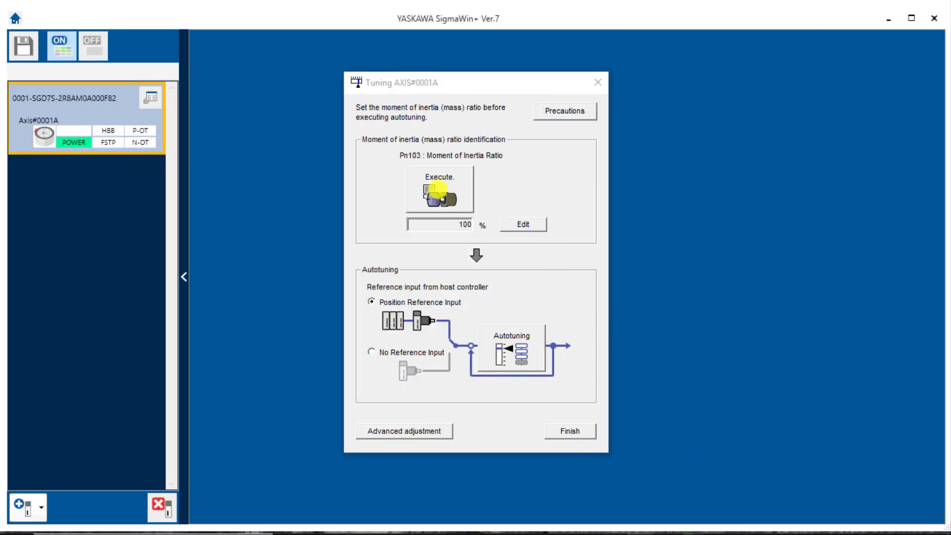
{"action": "left_click", "coordinate": [438, 188]}
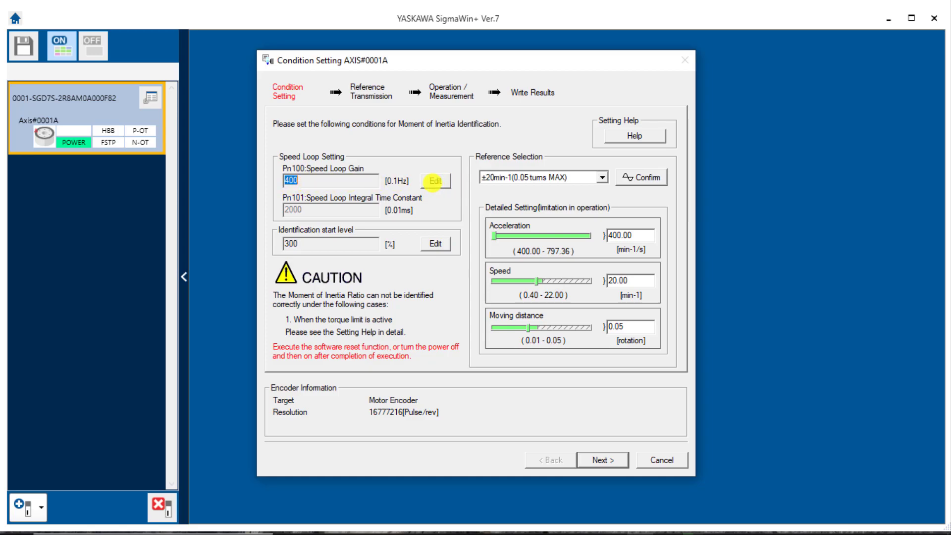
Set speed loop gain 200 and start level 600, then send the conditions to the Servopack
{"action": "left_click", "coordinate": [436, 180]}
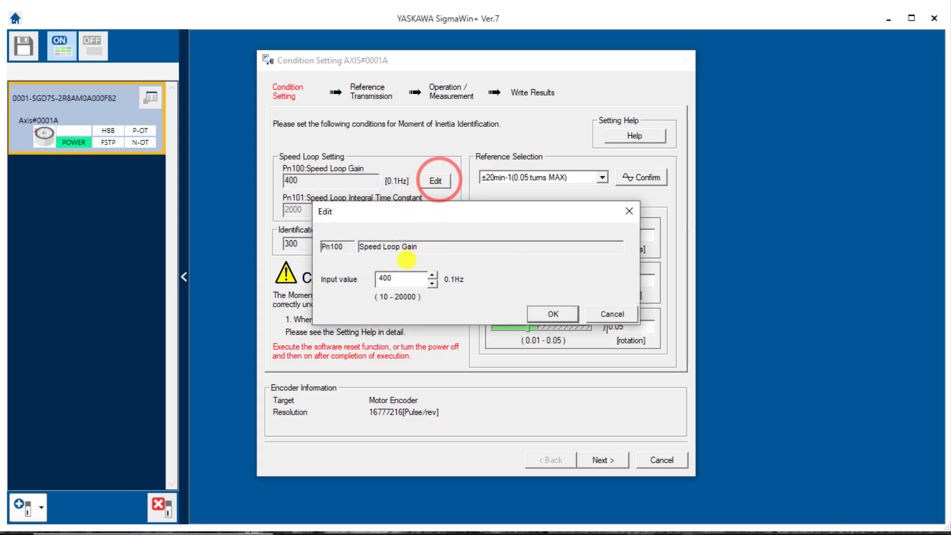
{"action": "double_click", "coordinate": [389, 278]}
{"action": "type", "text": "200"}
{"action": "left_click", "coordinate": [553, 313]}
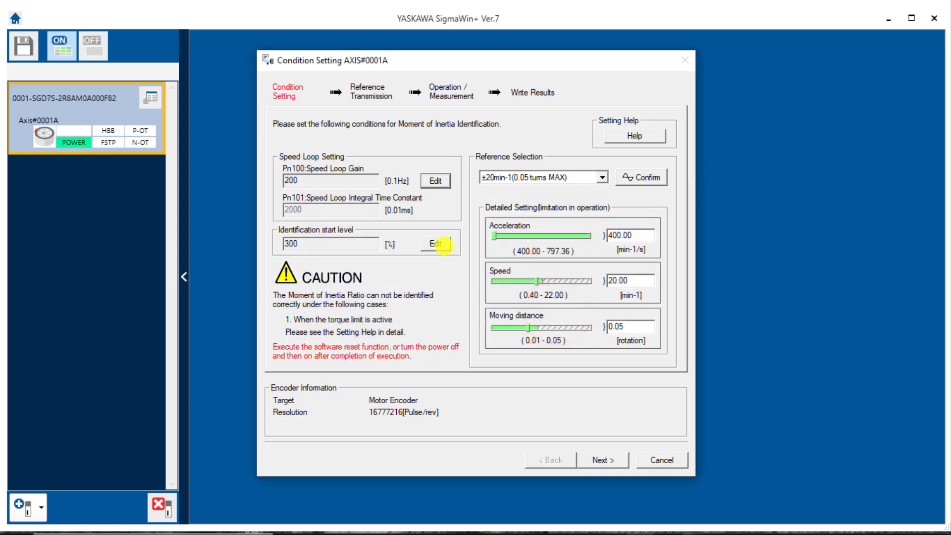
{"action": "left_click", "coordinate": [434, 244]}
{"action": "type", "text": "600"}
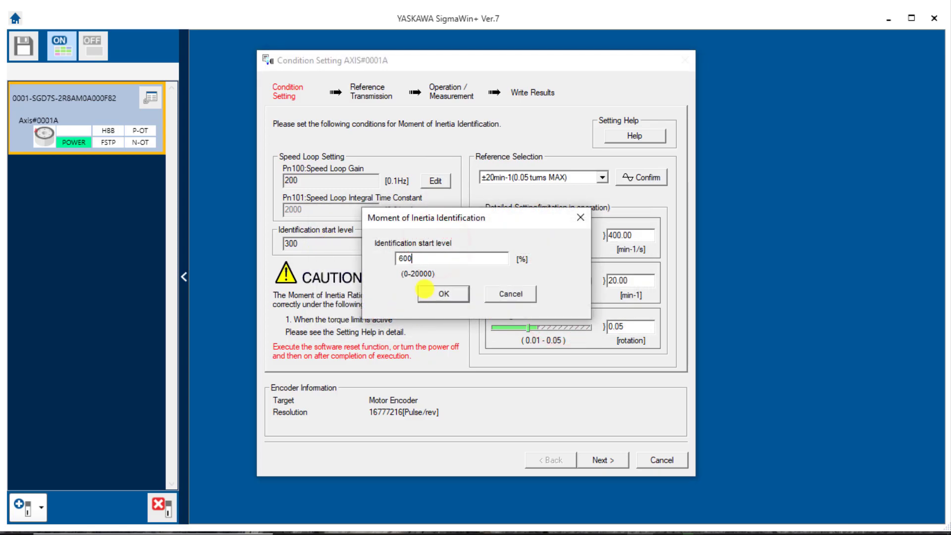
{"action": "left_click", "coordinate": [435, 290]}
{"action": "left_click", "coordinate": [603, 459]}
{"action": "left_click", "coordinate": [551, 145]}
Turn the servo on, run forward and reverse measurements, and acknowledge the identification failure
{"action": "left_click", "coordinate": [335, 180]}
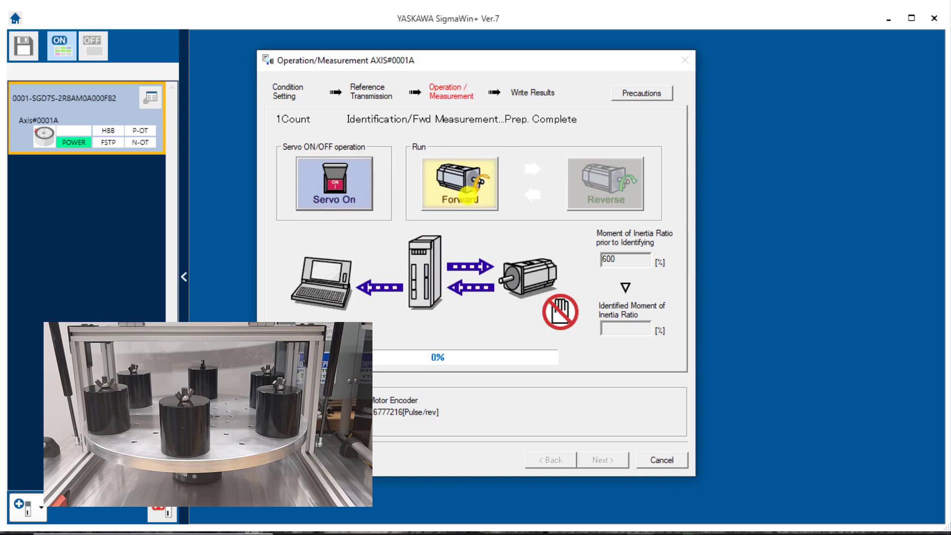
{"action": "left_click", "coordinate": [448, 192]}
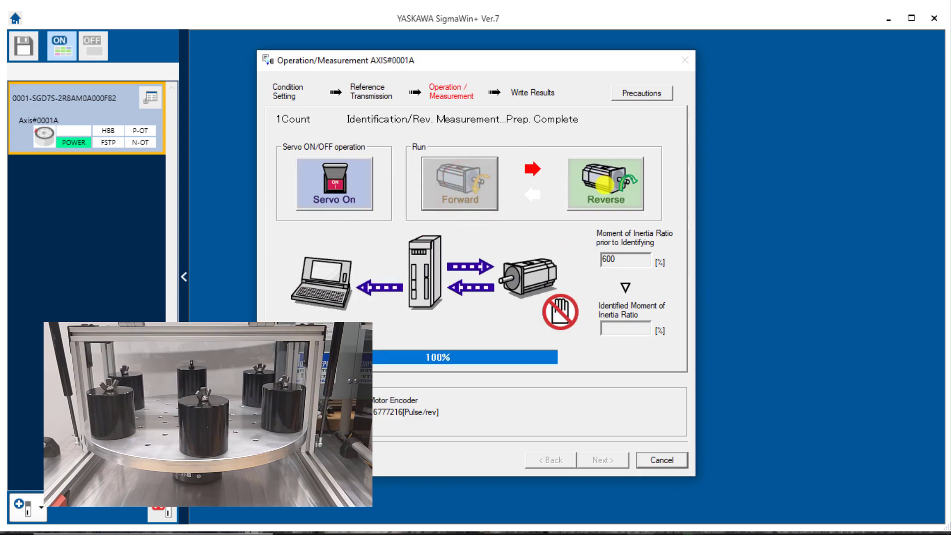
{"action": "left_click", "coordinate": [604, 185]}
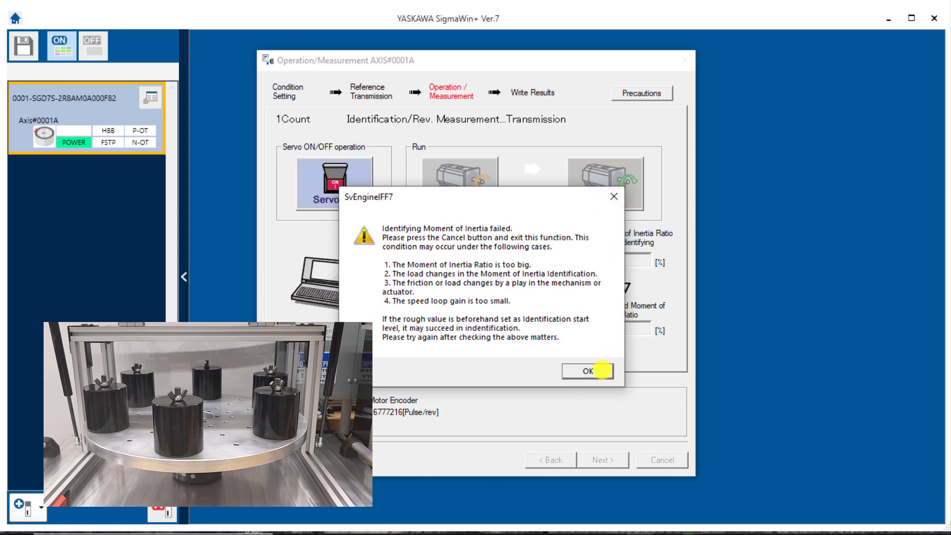
{"action": "left_click", "coordinate": [587, 371]}
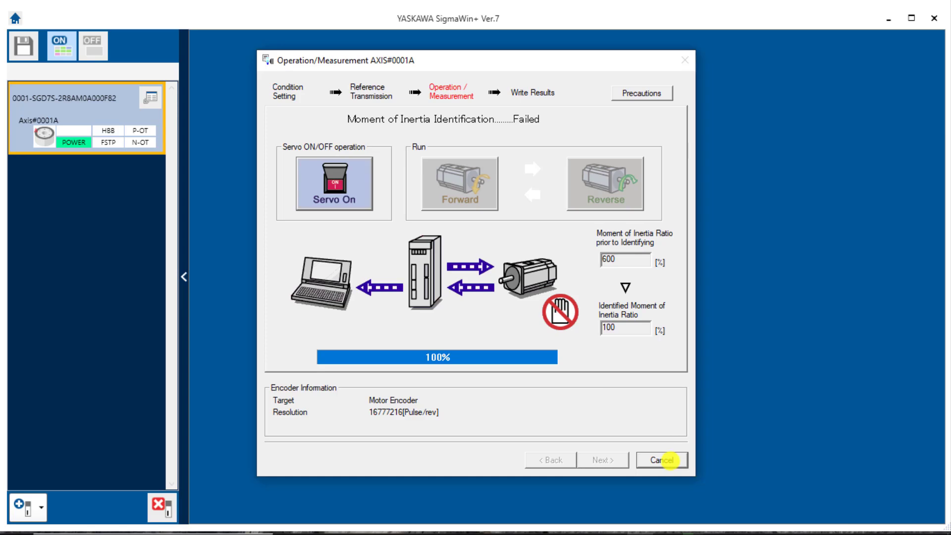
Cancel the failed identification, software-reset the drive, and reopen inertia identification
{"action": "left_click", "coordinate": [670, 461]}
{"action": "left_click", "coordinate": [530, 350]}
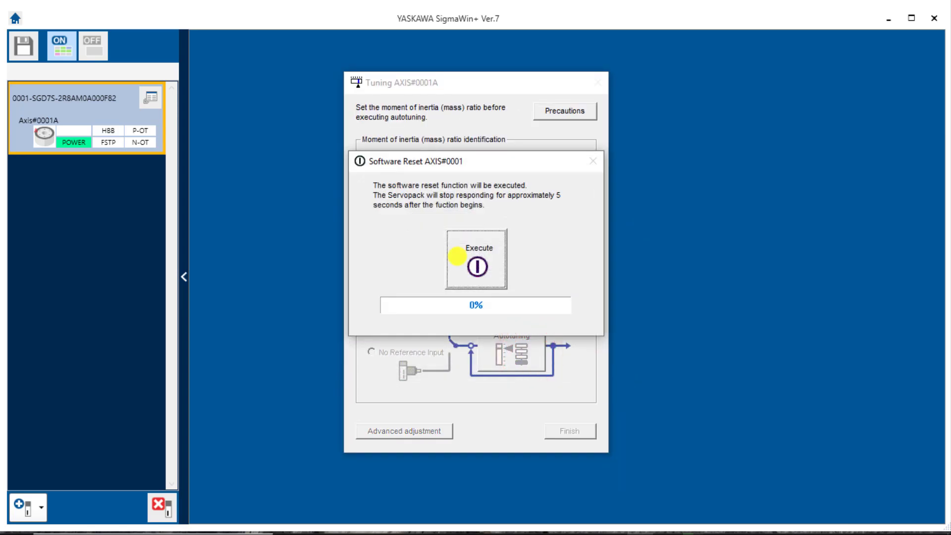
{"action": "left_click", "coordinate": [457, 256]}
{"action": "left_click", "coordinate": [438, 192]}
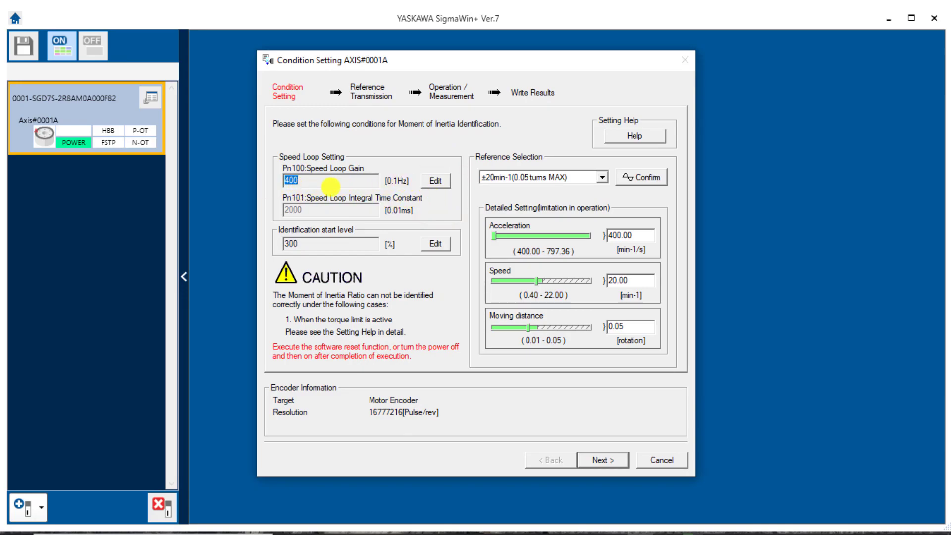
Lower the Pn100 speed loop gain to 100 and raise the start level to 1200
{"action": "left_click", "coordinate": [436, 180]}
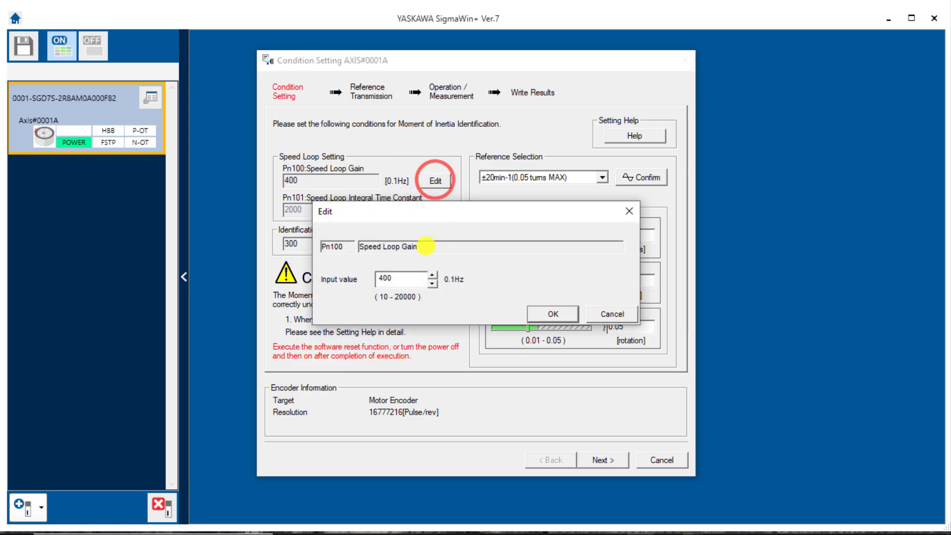
{"action": "double_click", "coordinate": [406, 283]}
{"action": "type", "text": "100"}
{"action": "left_click", "coordinate": [554, 314]}
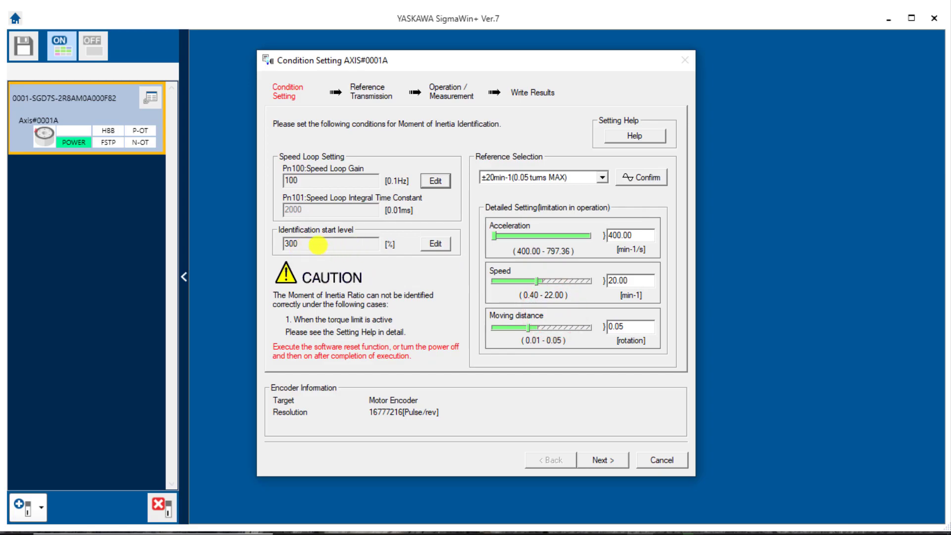
{"action": "left_click", "coordinate": [435, 244]}
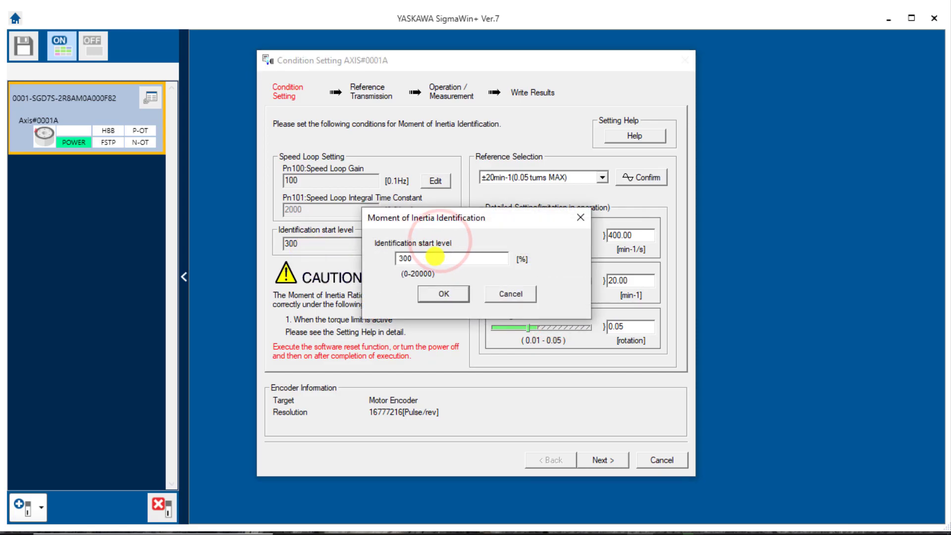
{"action": "double_click", "coordinate": [429, 256]}
{"action": "type", "text": "1200"}
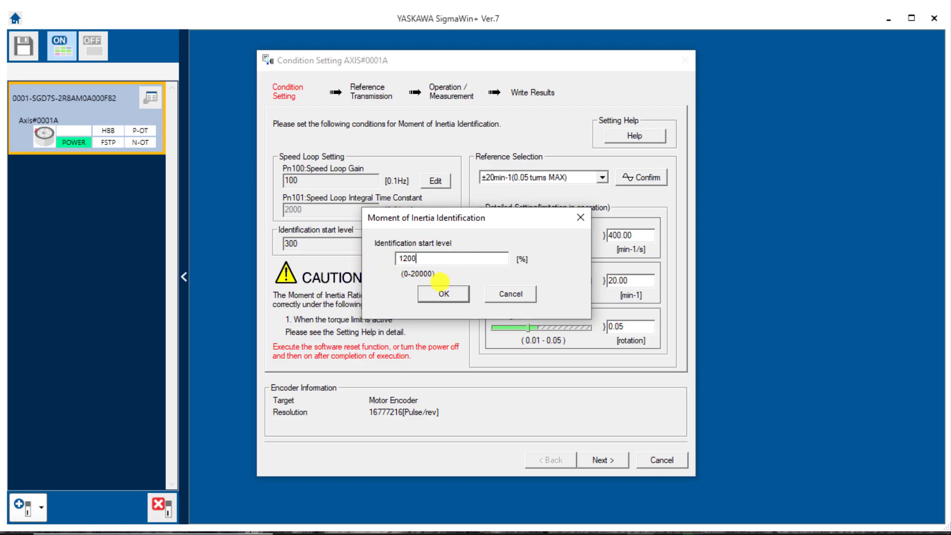
{"action": "left_click", "coordinate": [442, 292]}
Transmit the reference conditions, turn the servo on, and run the first forward and reverse measurements
{"action": "left_click", "coordinate": [604, 459]}
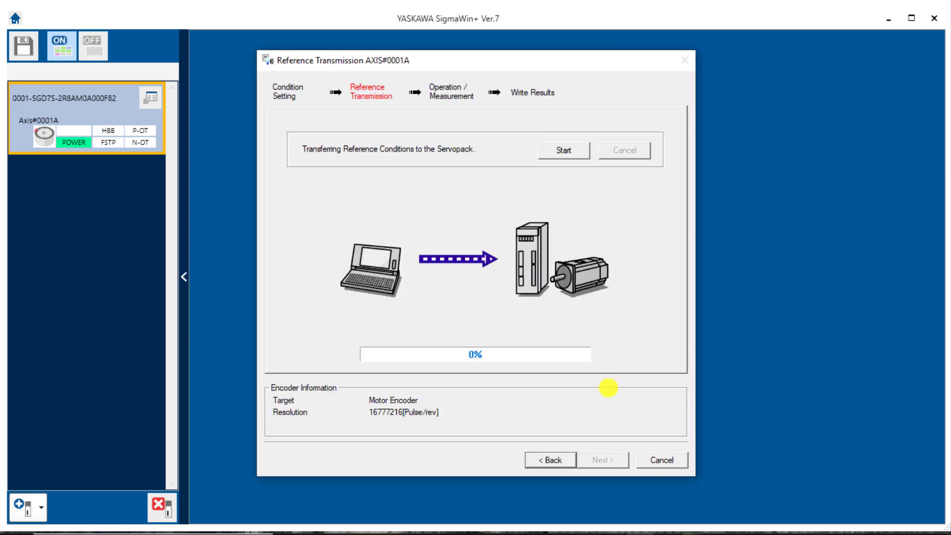
{"action": "left_click", "coordinate": [556, 162]}
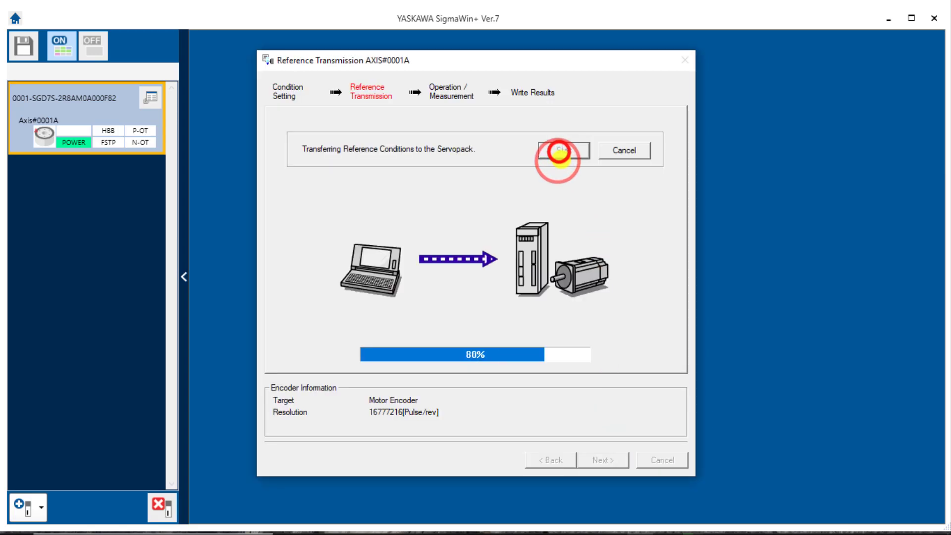
{"action": "left_click", "coordinate": [609, 460]}
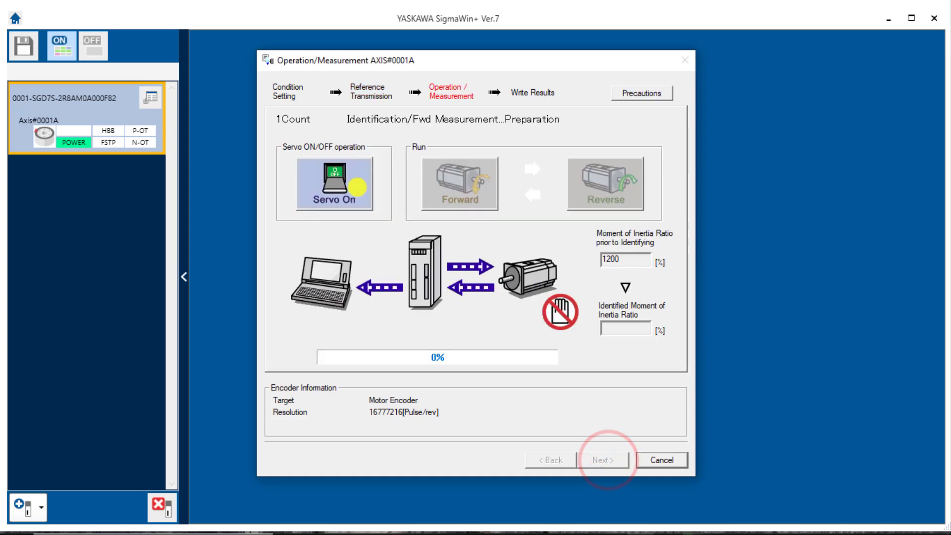
{"action": "left_click", "coordinate": [356, 186]}
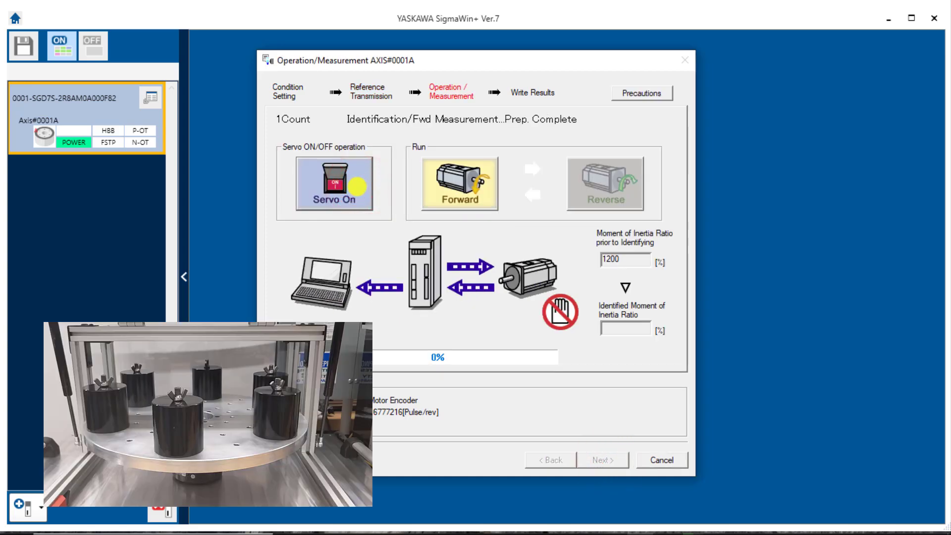
{"action": "left_click", "coordinate": [468, 185]}
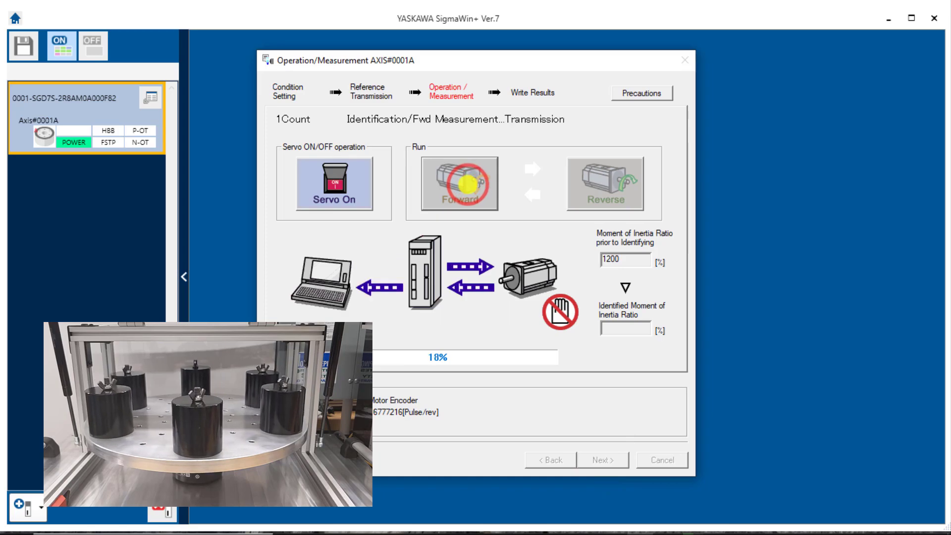
{"action": "left_click", "coordinate": [610, 193]}
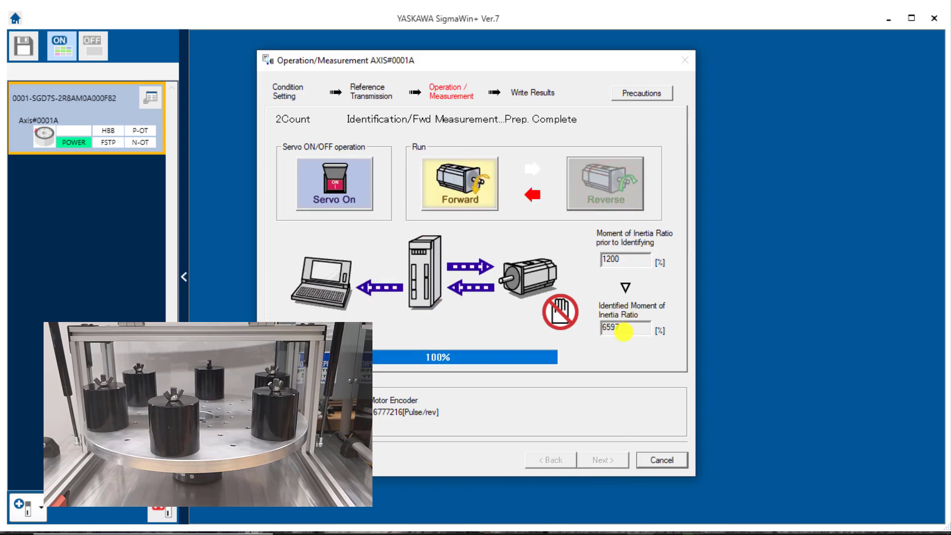
Repeat forward and reverse measurements until identification completes with a 9776% inertia ratio
{"action": "left_click", "coordinate": [476, 179]}
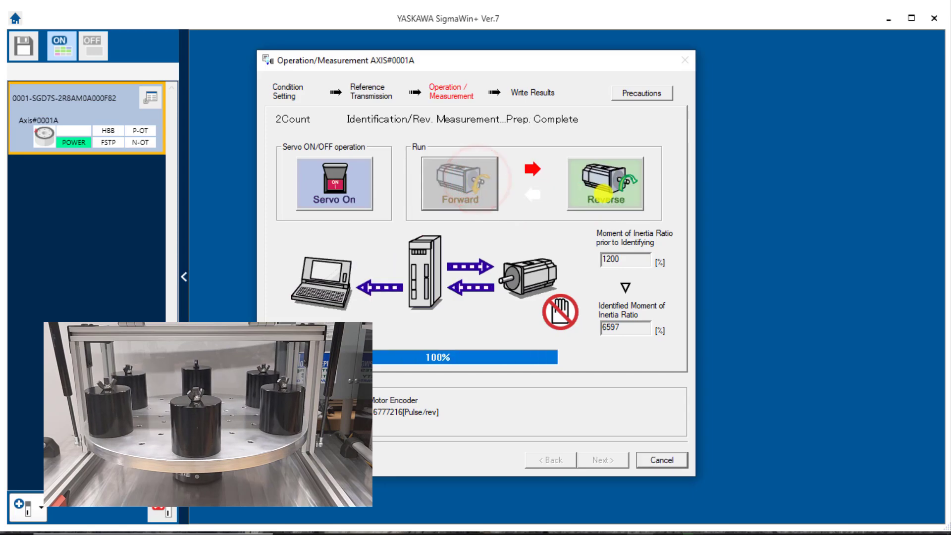
{"action": "left_click", "coordinate": [605, 193]}
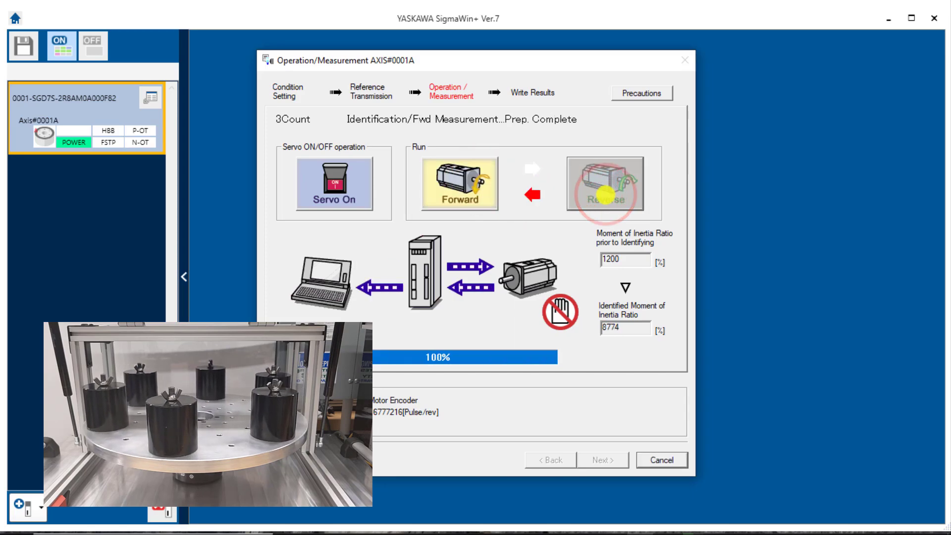
{"action": "left_click", "coordinate": [468, 190]}
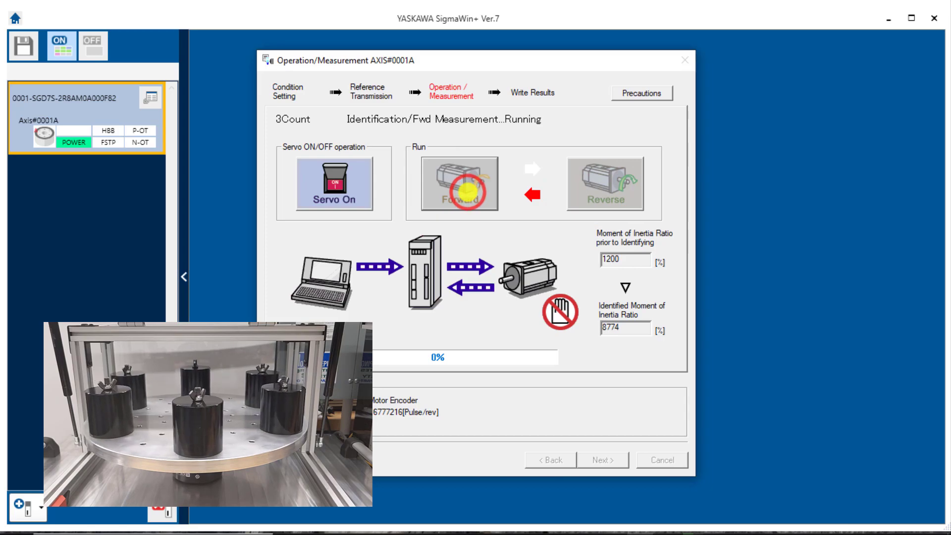
{"action": "left_click", "coordinate": [605, 178]}
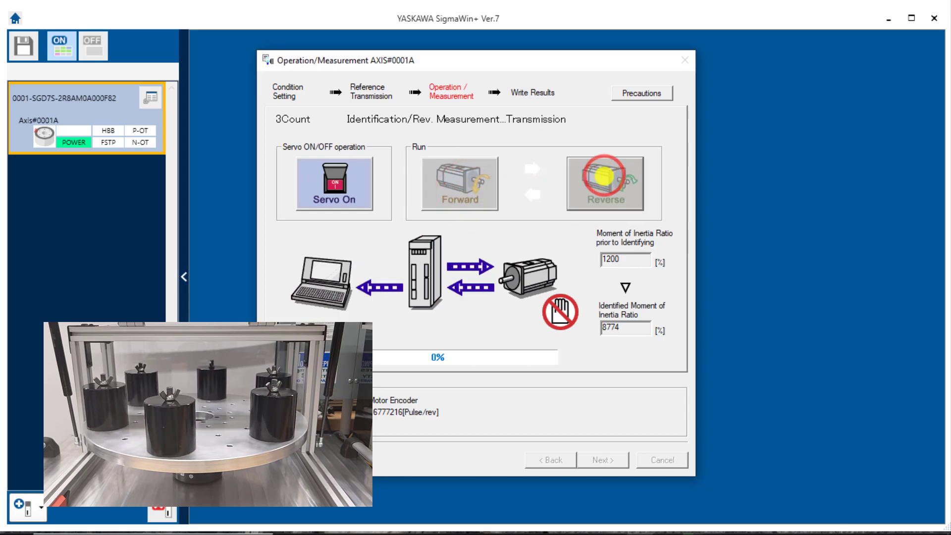
{"action": "left_click", "coordinate": [458, 186]}
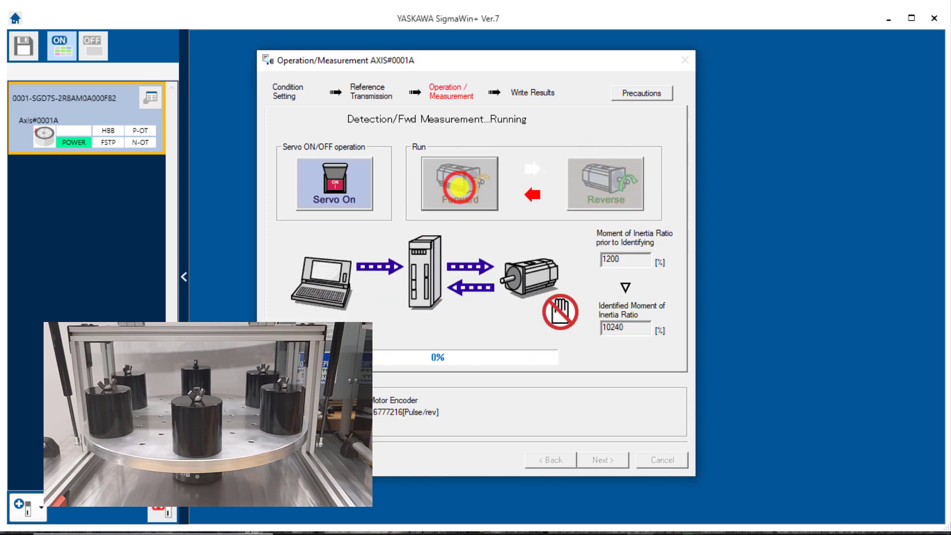
{"action": "left_click", "coordinate": [605, 184]}
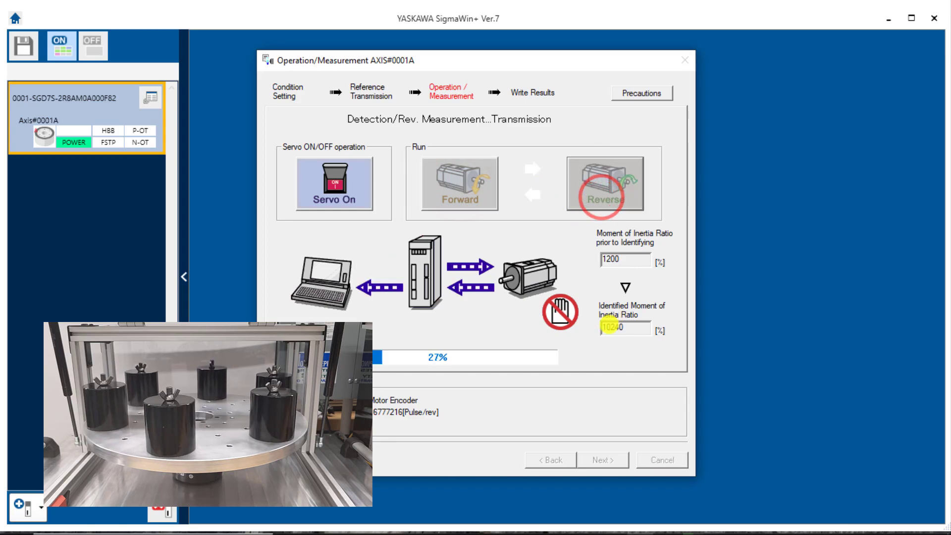
{"action": "left_click", "coordinate": [494, 210]}
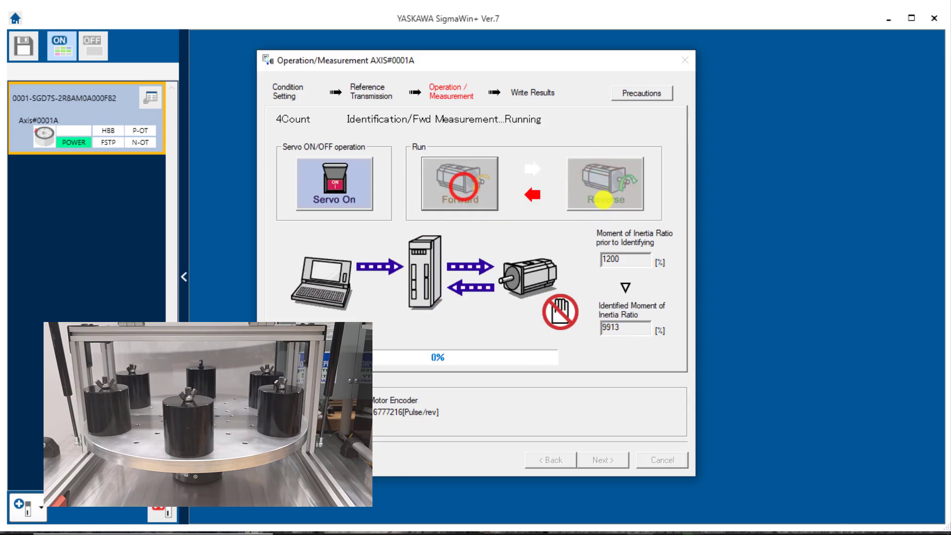
{"action": "left_click", "coordinate": [610, 191]}
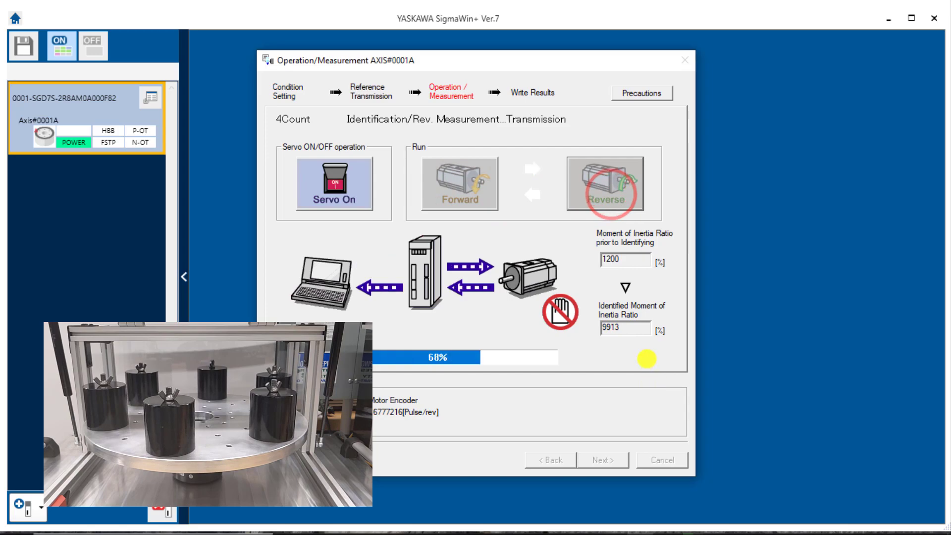
{"action": "left_click", "coordinate": [467, 182]}
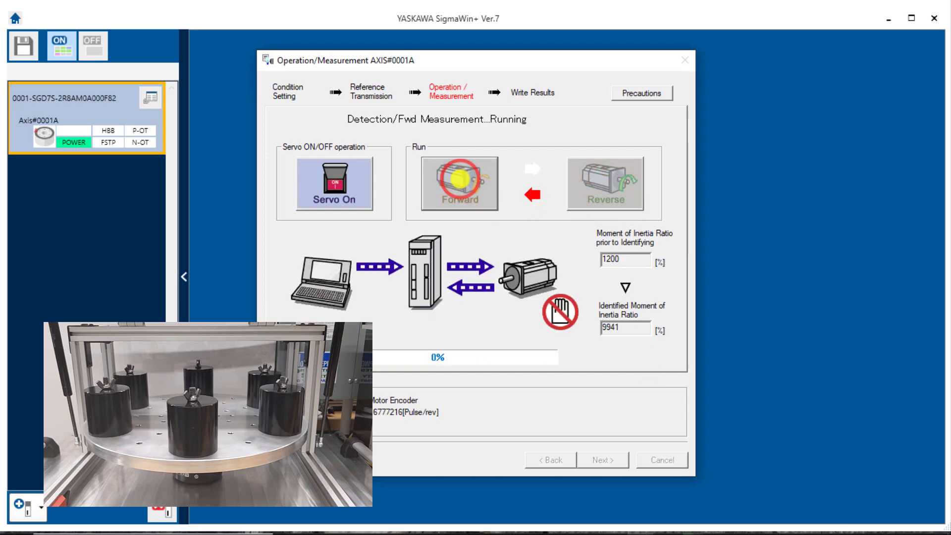
{"action": "left_click", "coordinate": [607, 188]}
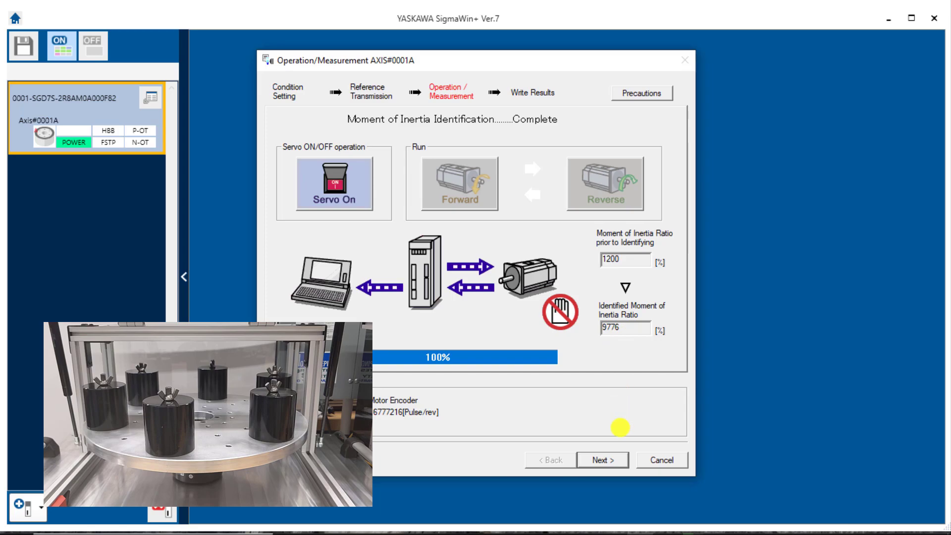
Write the identified 9776% ratio into Pn103, finish, and software-reset the drive
{"action": "left_click", "coordinate": [614, 460]}
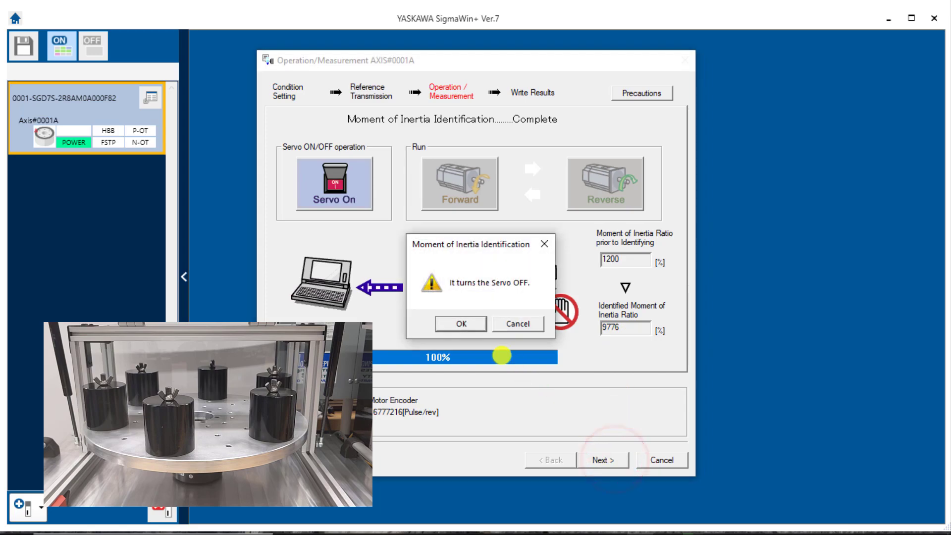
{"action": "left_click", "coordinate": [464, 319]}
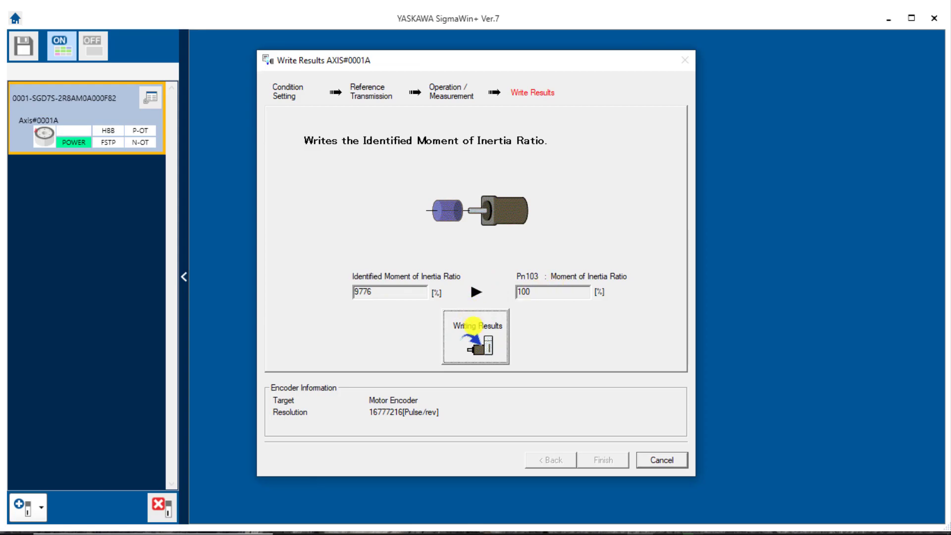
{"action": "left_click", "coordinate": [478, 337]}
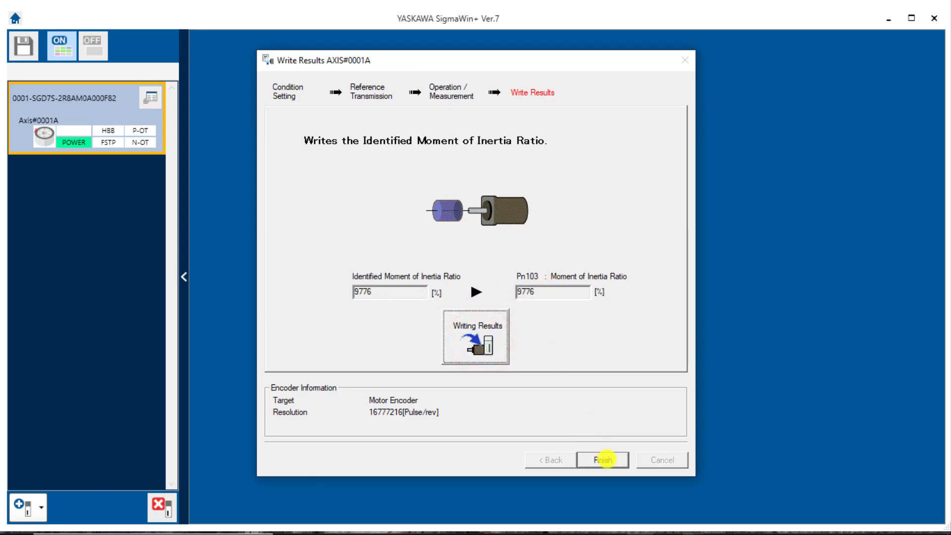
{"action": "left_click", "coordinate": [604, 459]}
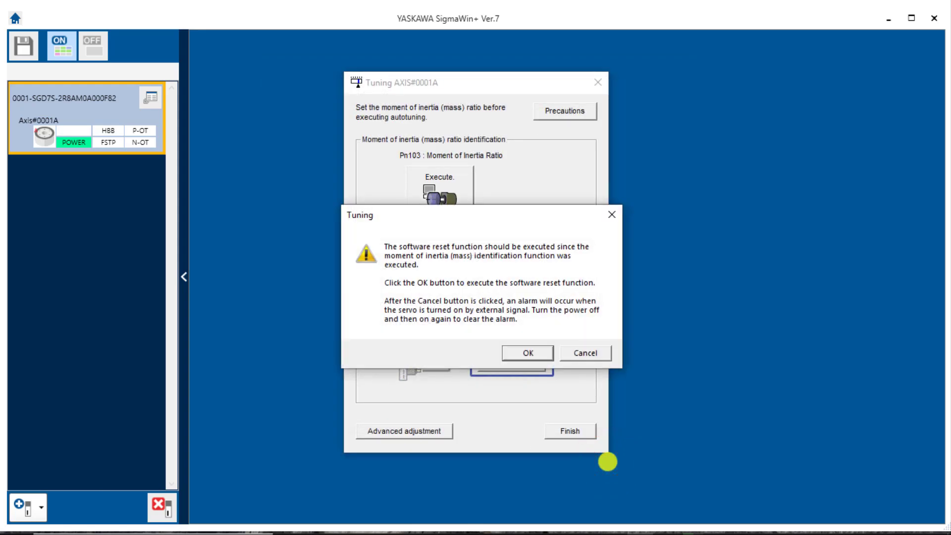
{"action": "left_click", "coordinate": [528, 351]}
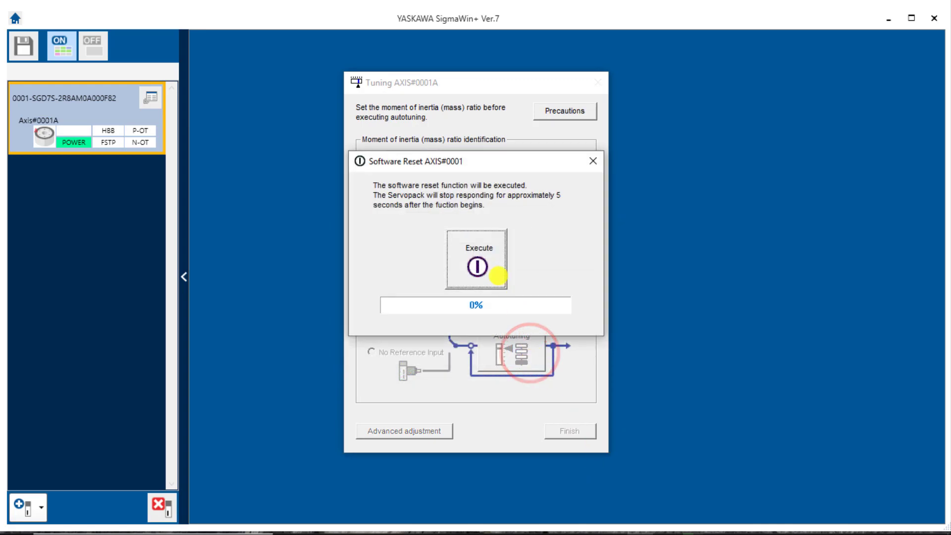
{"action": "left_click", "coordinate": [477, 267]}
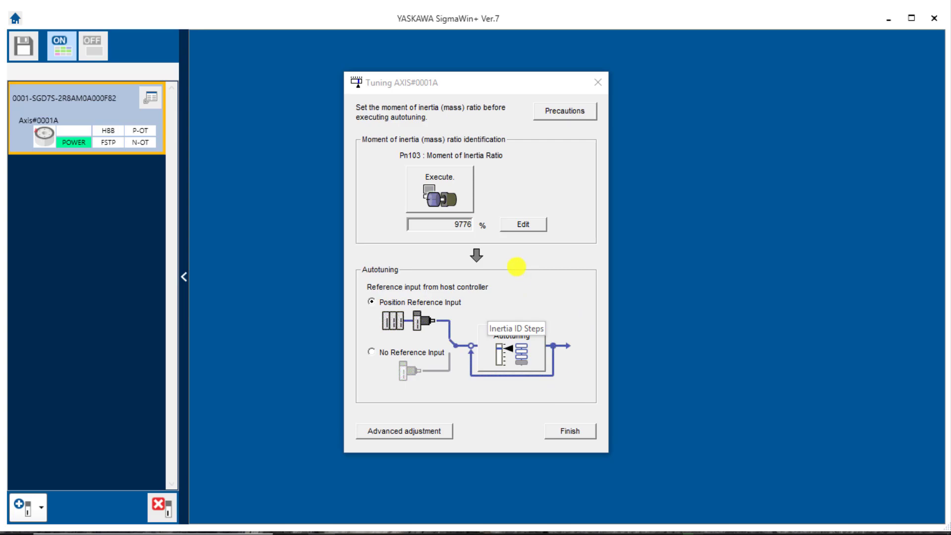
Reopen the inertia identification Condition Setting, then bring forward the Excel calculator showing Pn103 734
{"action": "left_click", "coordinate": [443, 194]}
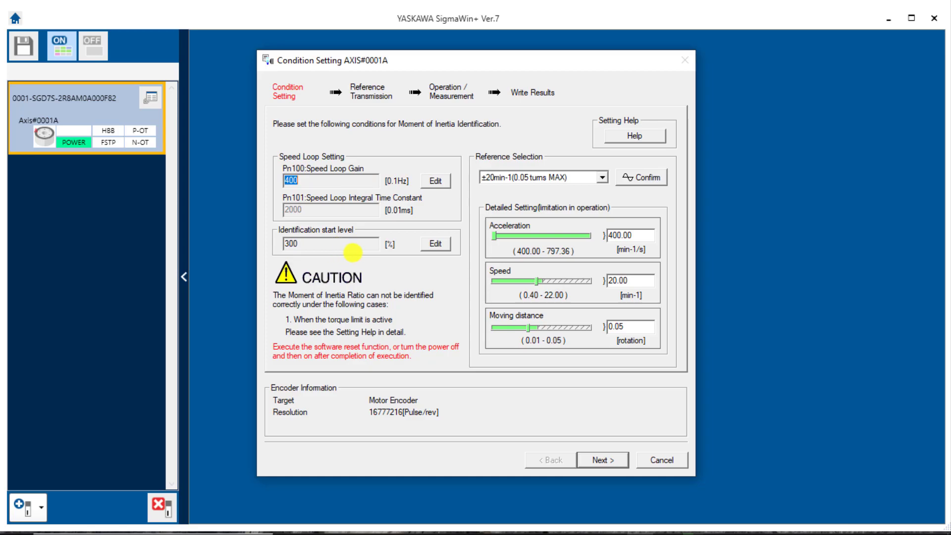
{"action": "left_click", "coordinate": [435, 244]}
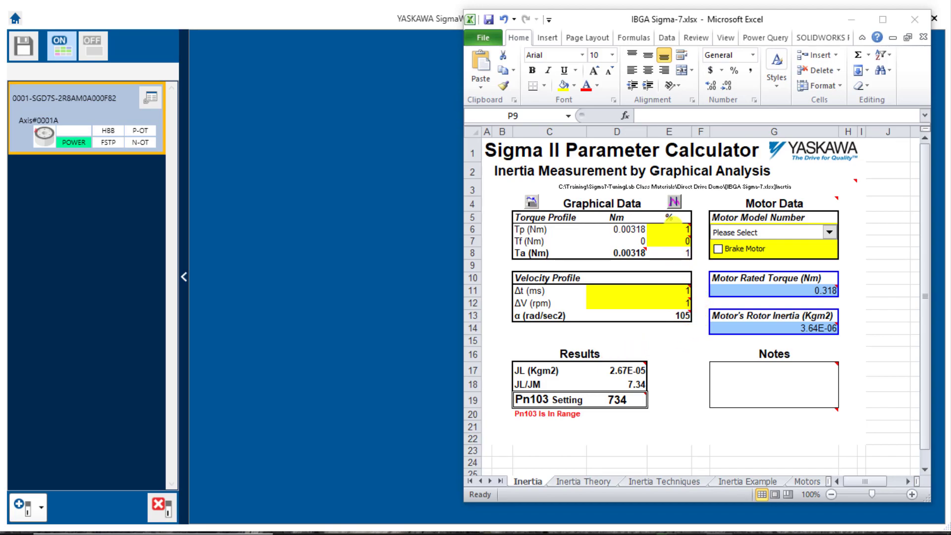
Check the Tp value in E6 and the commented inputs, and confirm Pn103 734 comes from =D18*100
{"action": "left_click", "coordinate": [674, 229]}
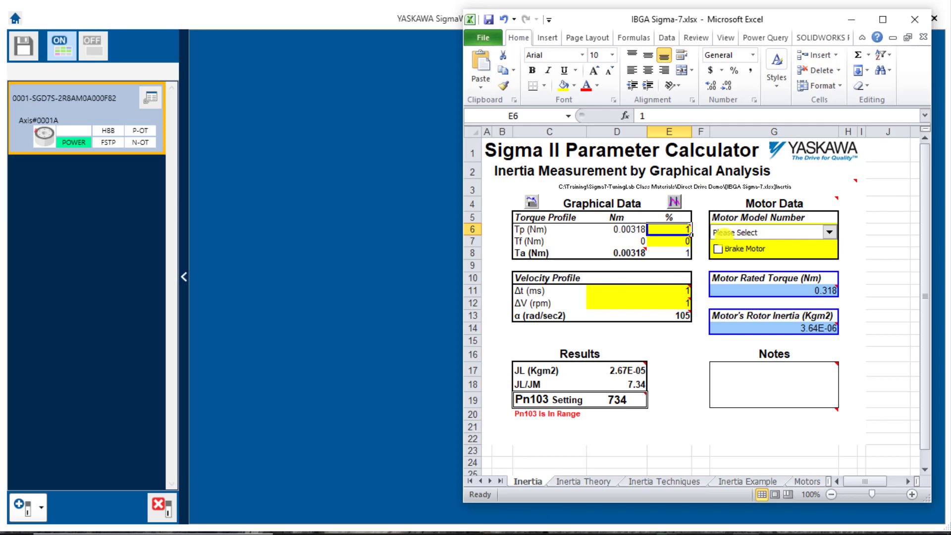
{"action": "mouse_move", "coordinate": [657, 228]}
{"action": "mouse_move", "coordinate": [660, 307]}
{"action": "left_click", "coordinate": [616, 401]}
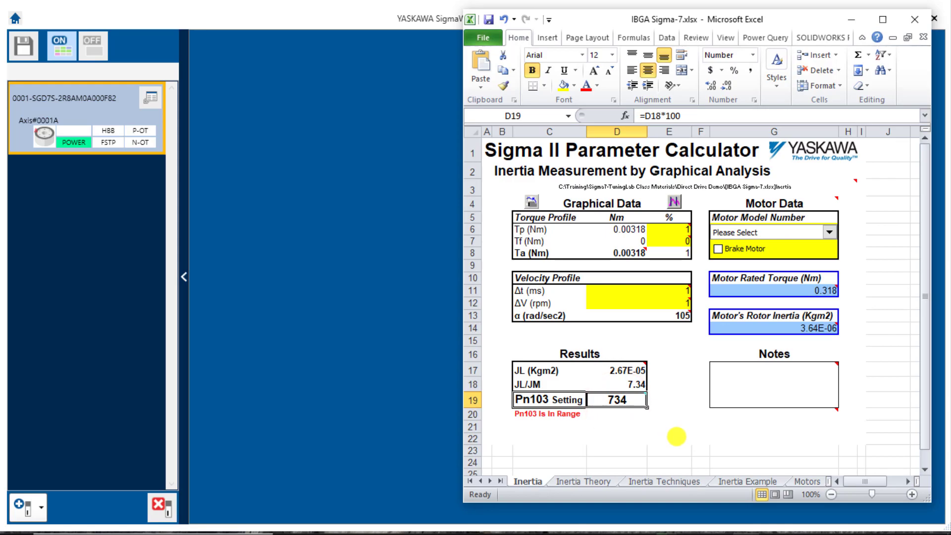
Import the DD Motor Tuning Default Parameters .usrs file and compare the Pn170.2 and Pn170.3 rows
{"action": "left_click", "coordinate": [270, 227]}
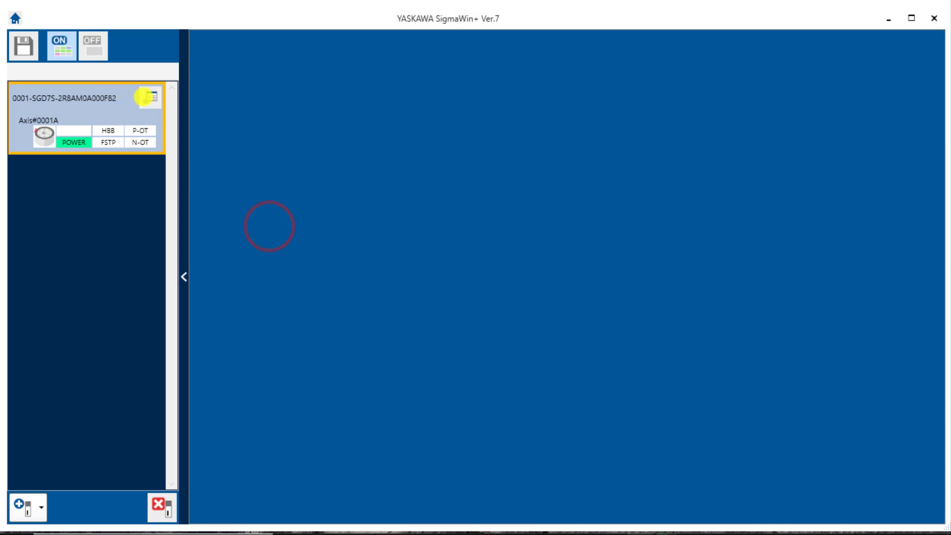
{"action": "left_click", "coordinate": [146, 96]}
{"action": "left_click", "coordinate": [197, 223]}
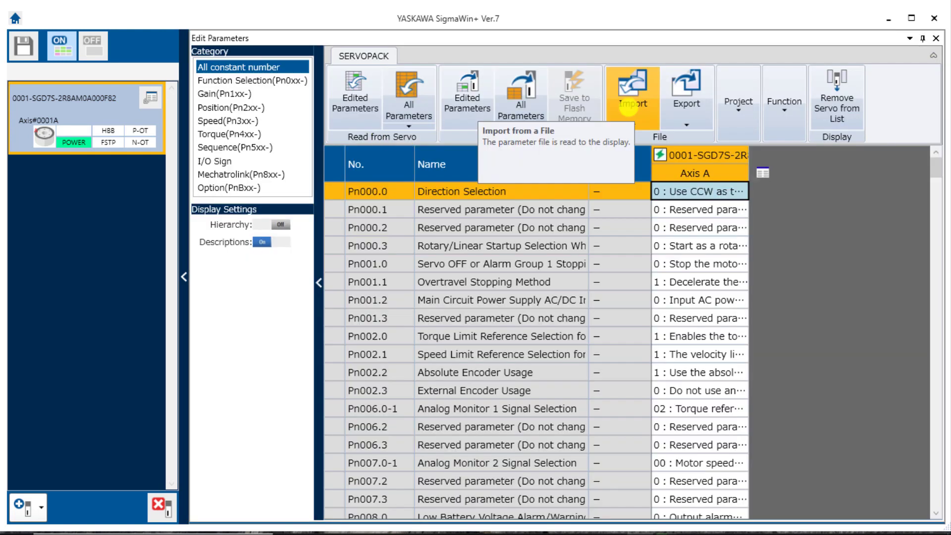
{"action": "left_click", "coordinate": [628, 110]}
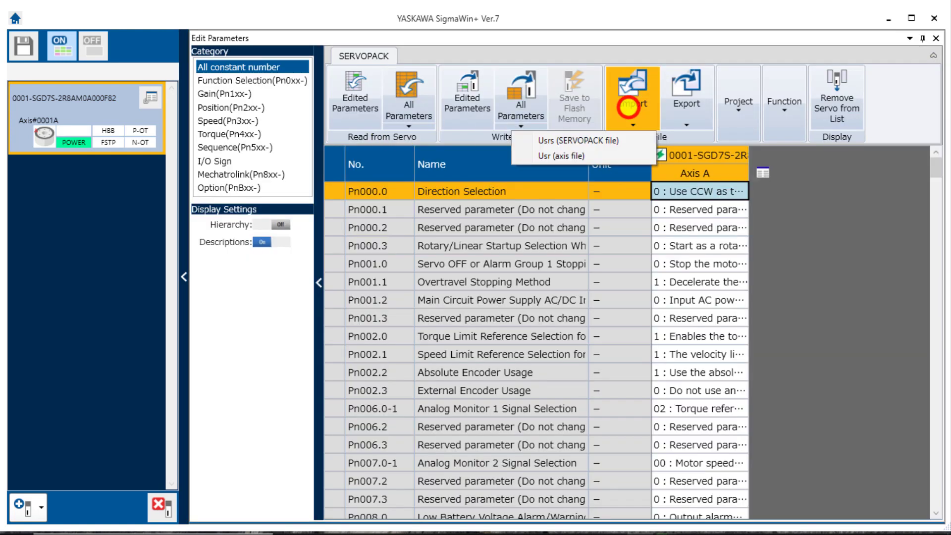
{"action": "left_click", "coordinate": [578, 140]}
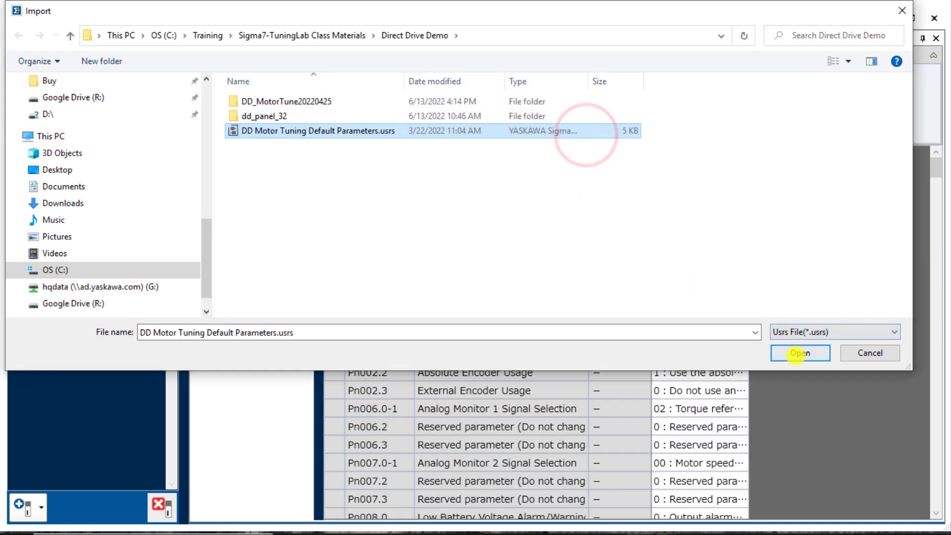
{"action": "left_click", "coordinate": [795, 355]}
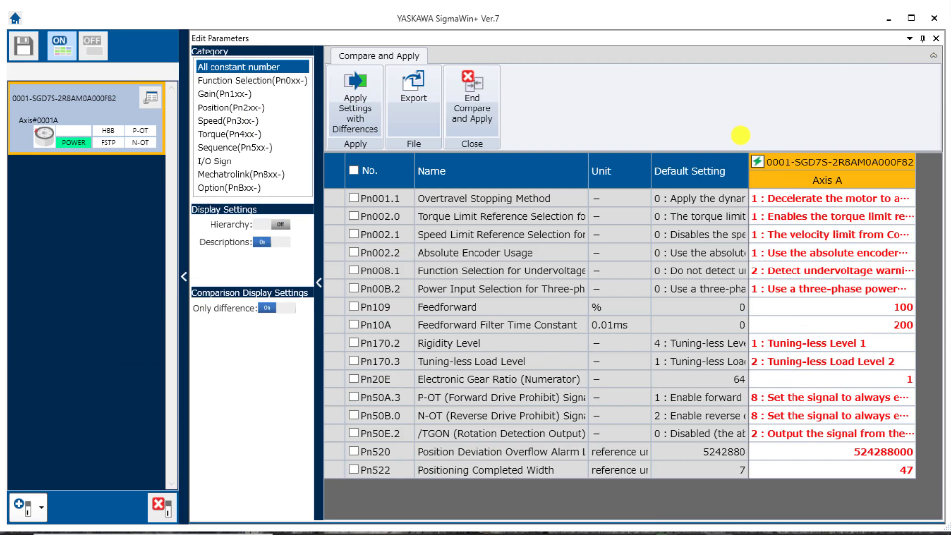
{"action": "left_click", "coordinate": [817, 342]}
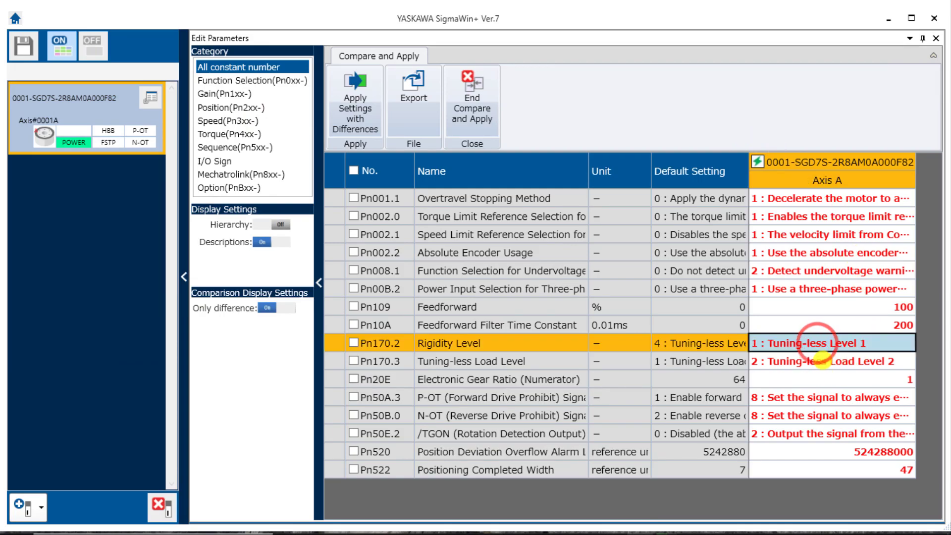
{"action": "left_click", "coordinate": [822, 360]}
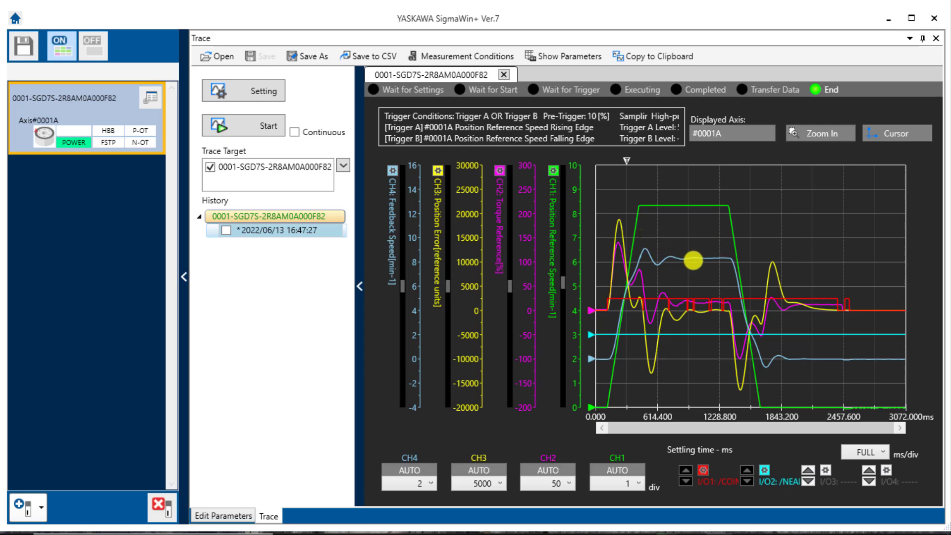
Open the Direct Drive Demo motion settings to edit the move Distance
{"action": "key", "text": "alt+Tab"}
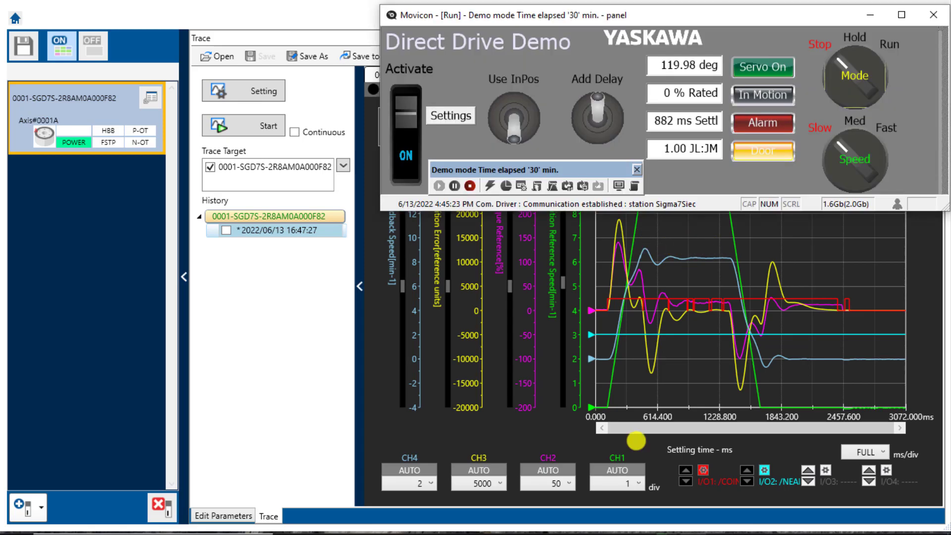
{"action": "left_click", "coordinate": [455, 119]}
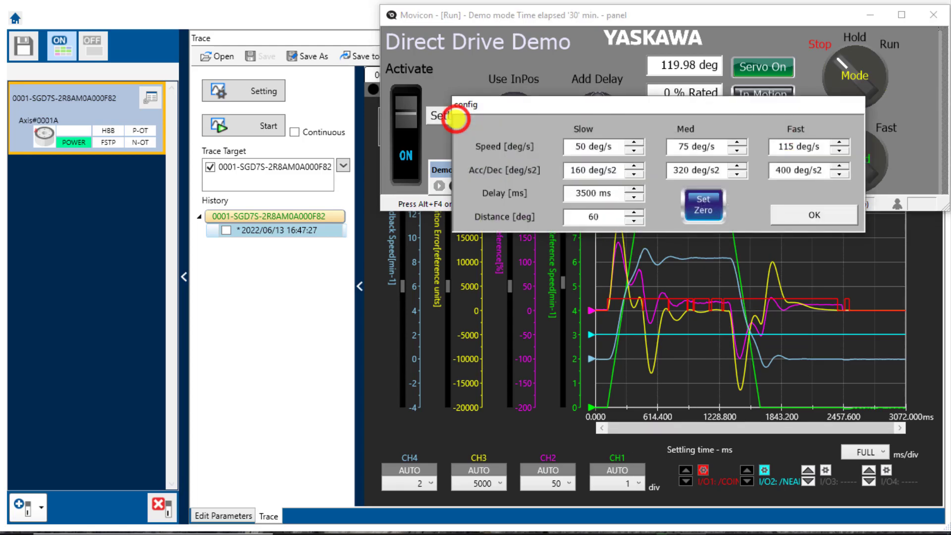
{"action": "left_click", "coordinate": [594, 213]}
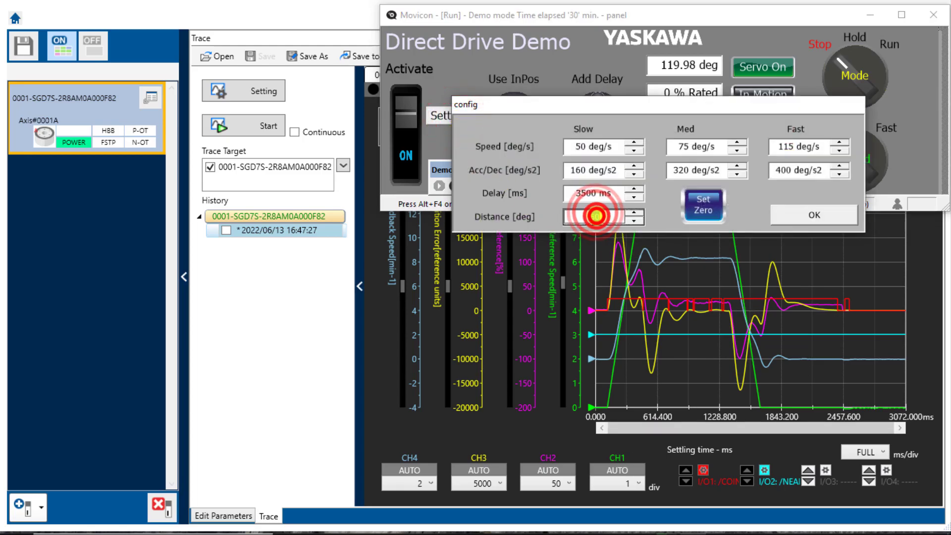
Start a new trace, run the Direct Drive Demo, and set the CH2 torque scale to 20
{"action": "left_click", "coordinate": [270, 125]}
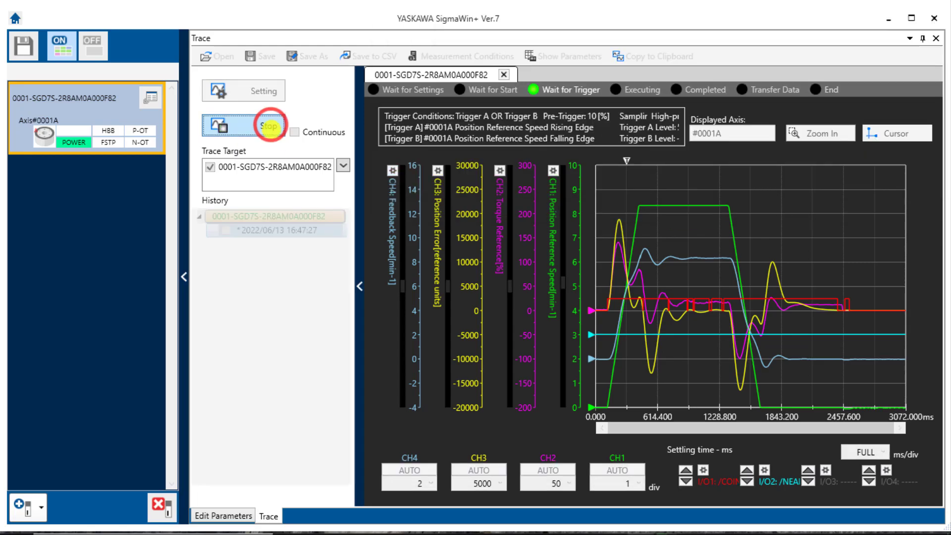
{"action": "key", "text": "alt+Tab"}
{"action": "left_click", "coordinate": [844, 65]}
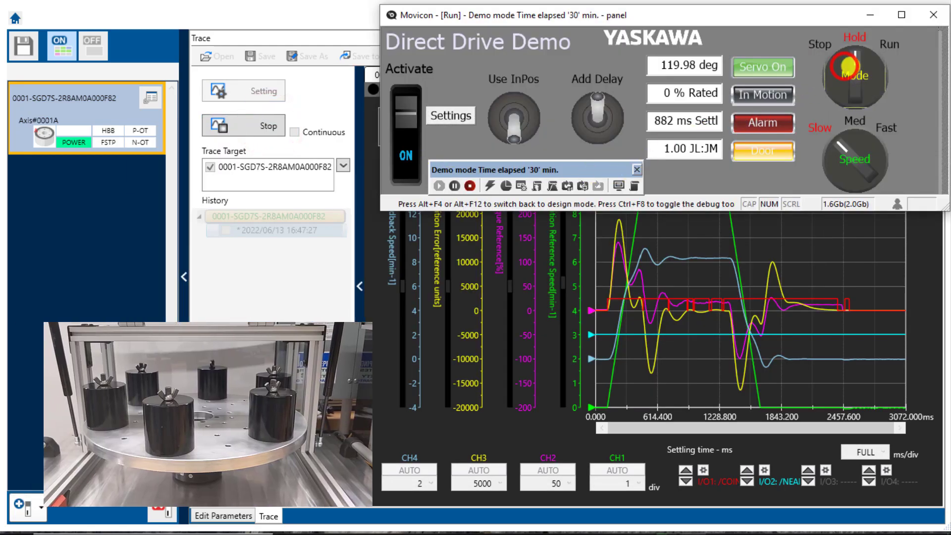
{"action": "left_click", "coordinate": [850, 65]}
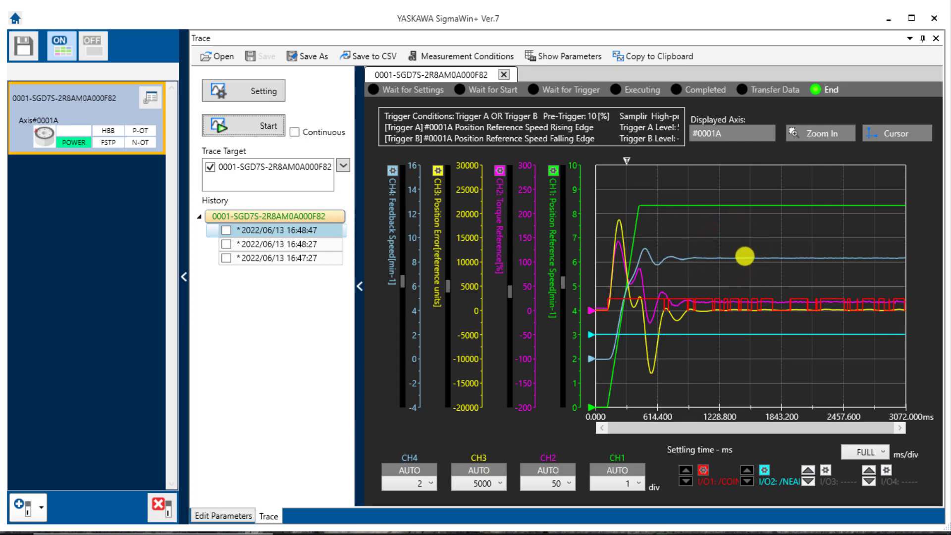
{"action": "scroll", "coordinate": [550, 483], "scroll_direction": "down", "scroll_amount": 1}
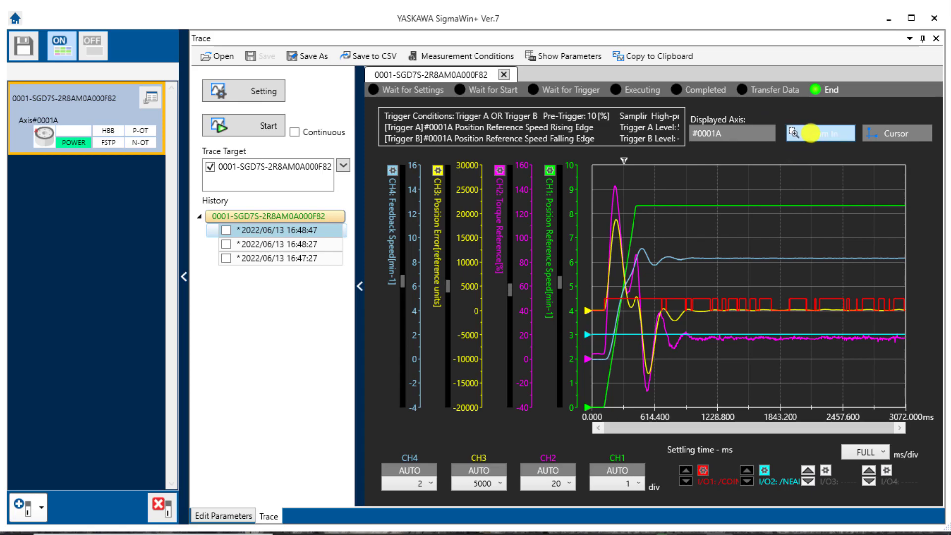
Zoom into the steady-speed stretch and show cursors reading A–B 1788.888 ms and CH2 C–D 26.251%
{"action": "left_click", "coordinate": [794, 130]}
{"action": "left_click_drag", "start_coordinate": [669, 289], "coordinate": [897, 379]}
{"action": "left_click", "coordinate": [886, 136]}
{"action": "left_click_drag", "start_coordinate": [797, 121], "coordinate": [322, 167]}
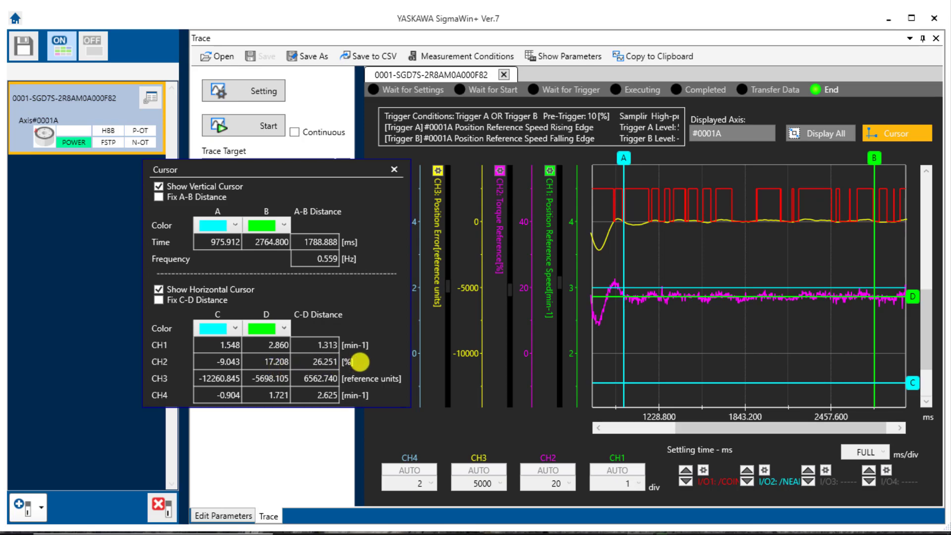
Enter 17.2 % friction torque and motor model SGM7D-02K in the calculator, then return to SigmaWin+
{"action": "key", "text": "alt+Tab"}
{"action": "mouse_move", "coordinate": [667, 244]}
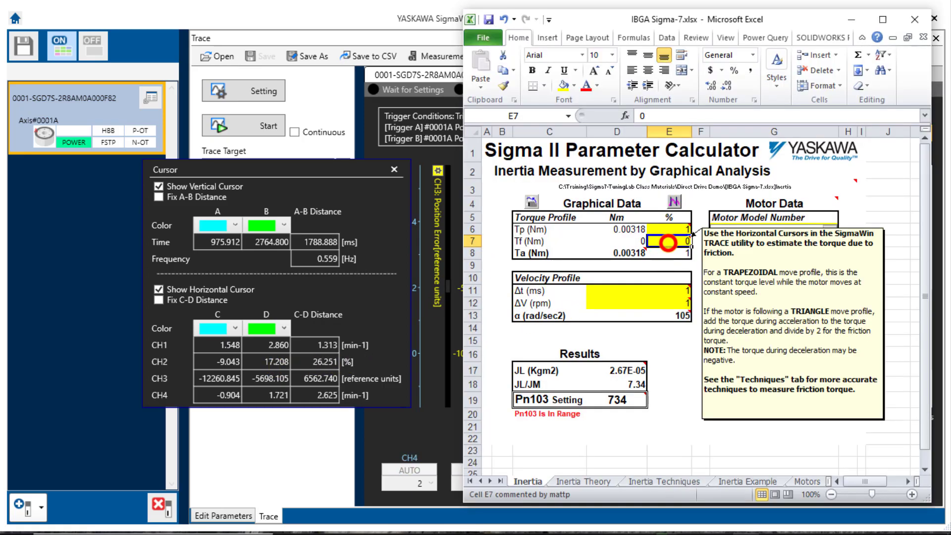
{"action": "type", "text": "17.2"}
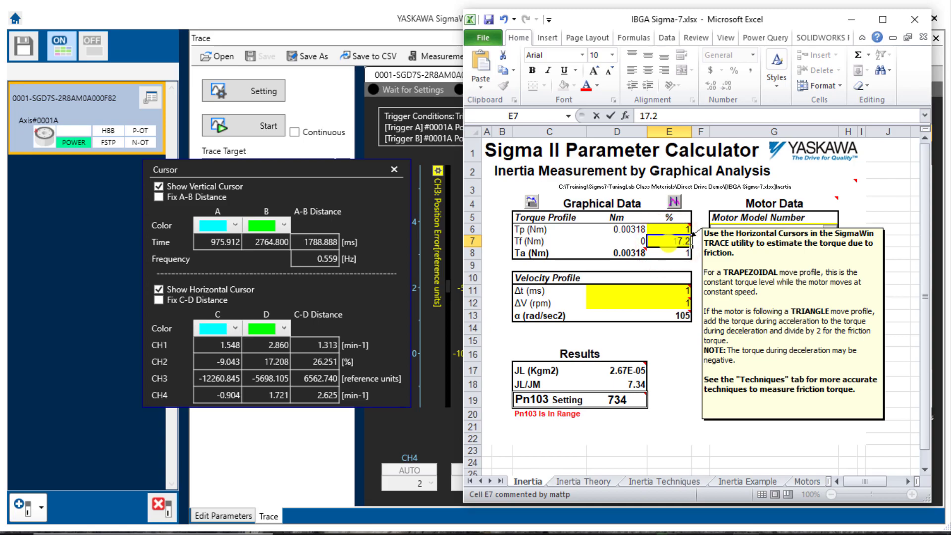
{"action": "key", "text": "Return"}
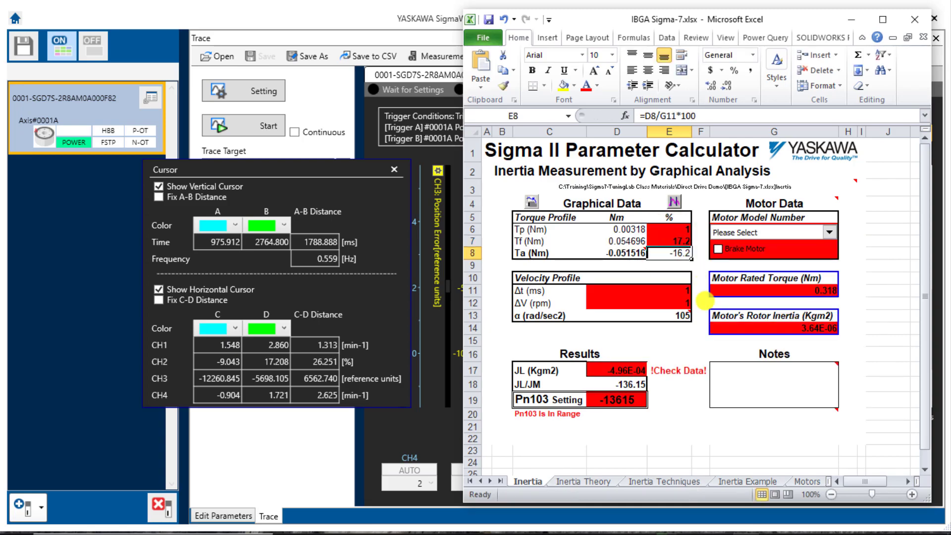
{"action": "left_click", "coordinate": [826, 232]}
{"action": "left_click_drag", "start_coordinate": [831, 253], "coordinate": [833, 326]}
{"action": "left_click", "coordinate": [734, 326]}
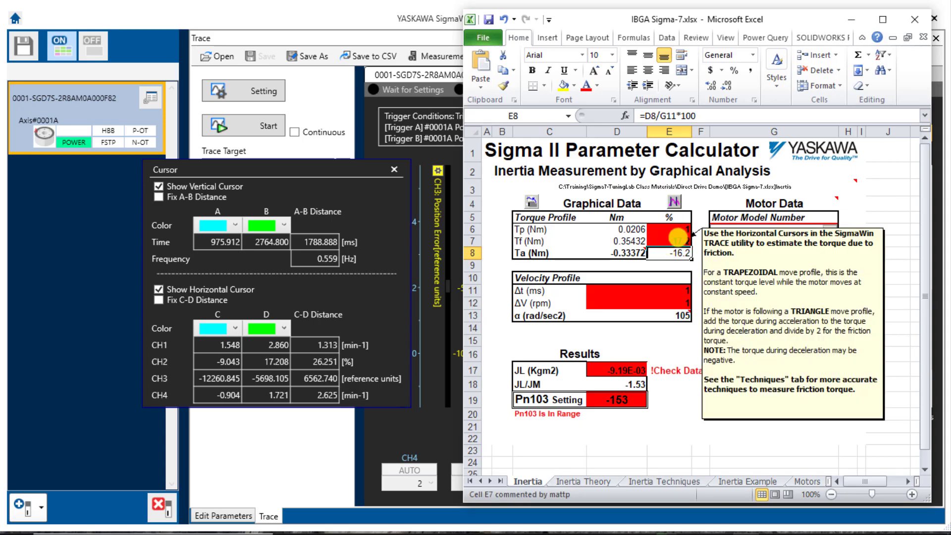
{"action": "mouse_move", "coordinate": [680, 229]}
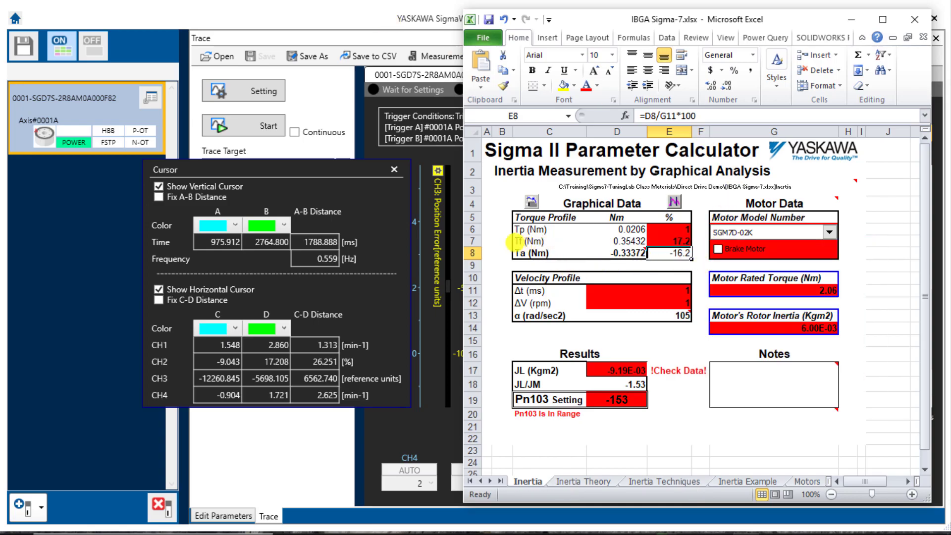
{"action": "left_click", "coordinate": [326, 17]}
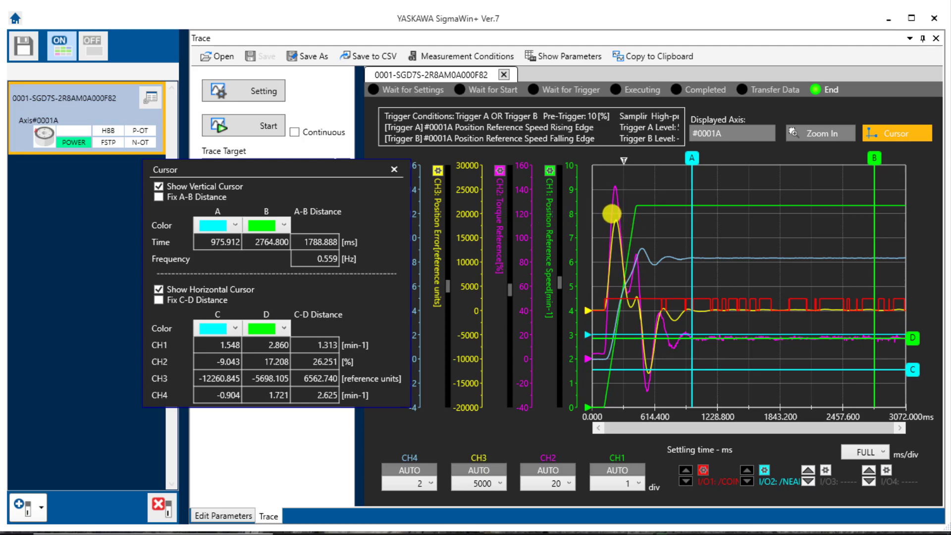
Close the cursors and change Pn402 Forward Torque Limit from 800 to 120 % in Edit Parameters
{"action": "left_click", "coordinate": [395, 169]}
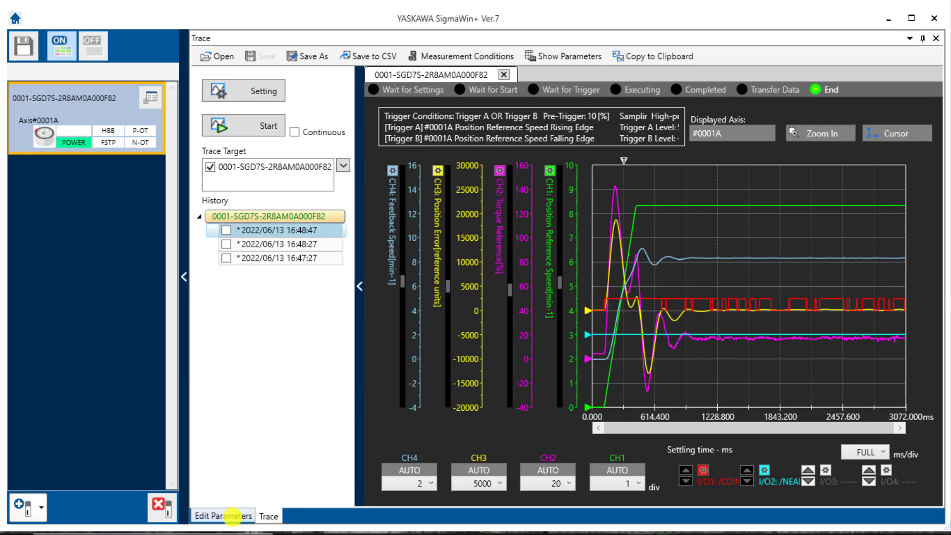
{"action": "left_click", "coordinate": [232, 516]}
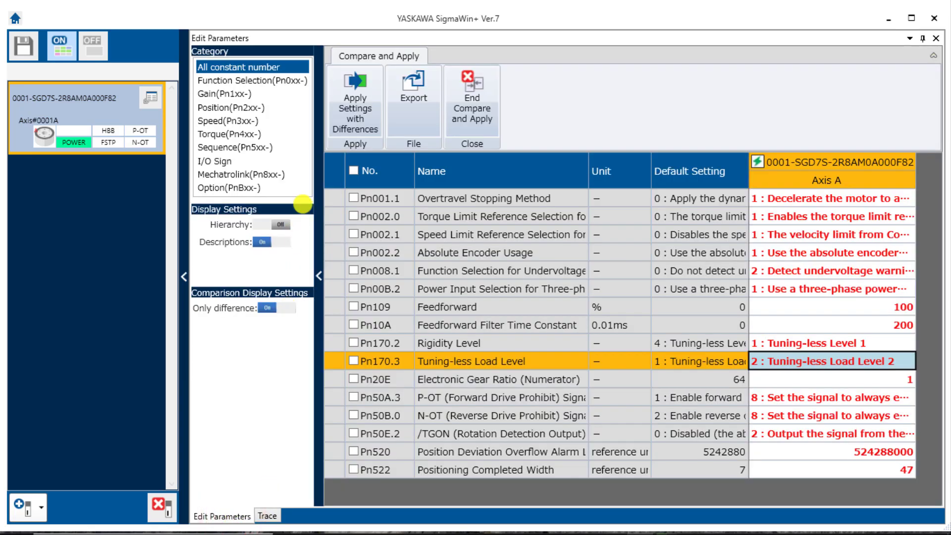
{"action": "left_click", "coordinate": [237, 134]}
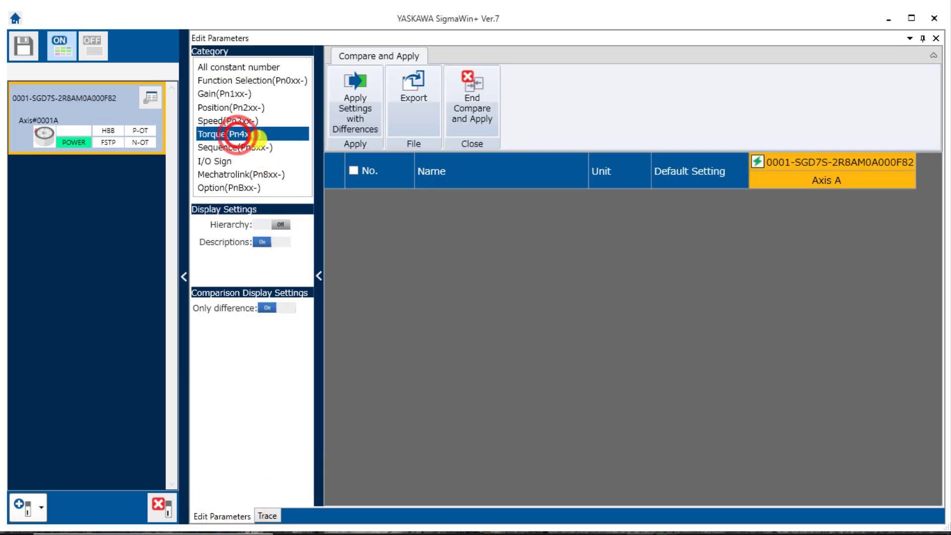
{"action": "left_click", "coordinate": [479, 113]}
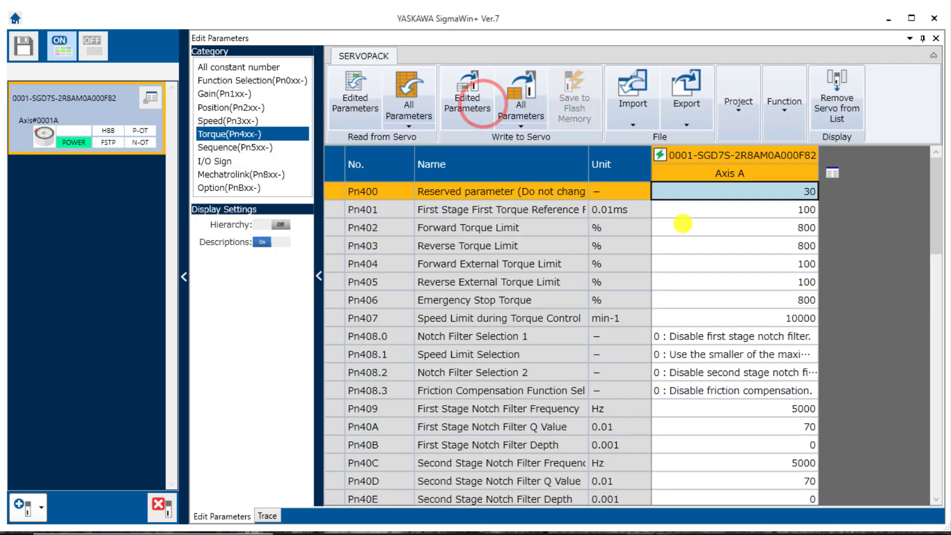
{"action": "left_click", "coordinate": [685, 223]}
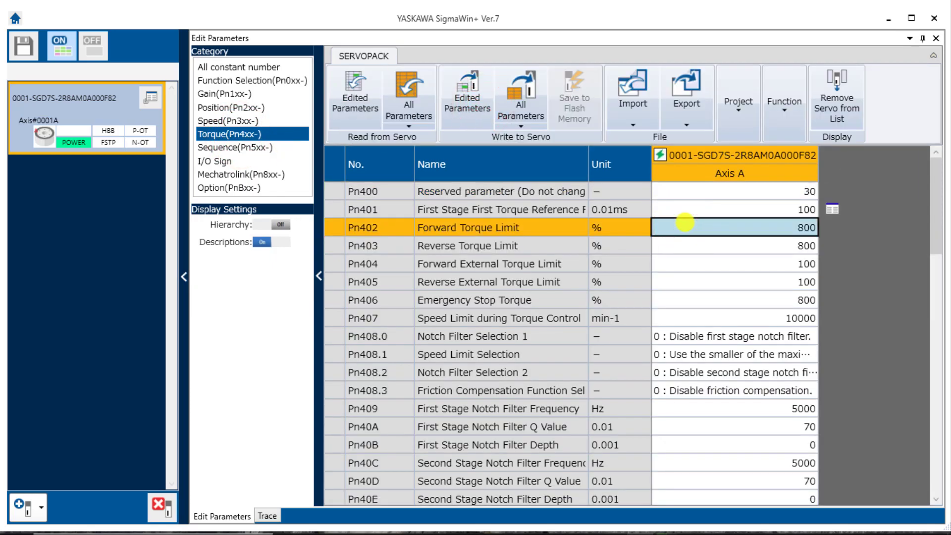
{"action": "type", "text": "120"}
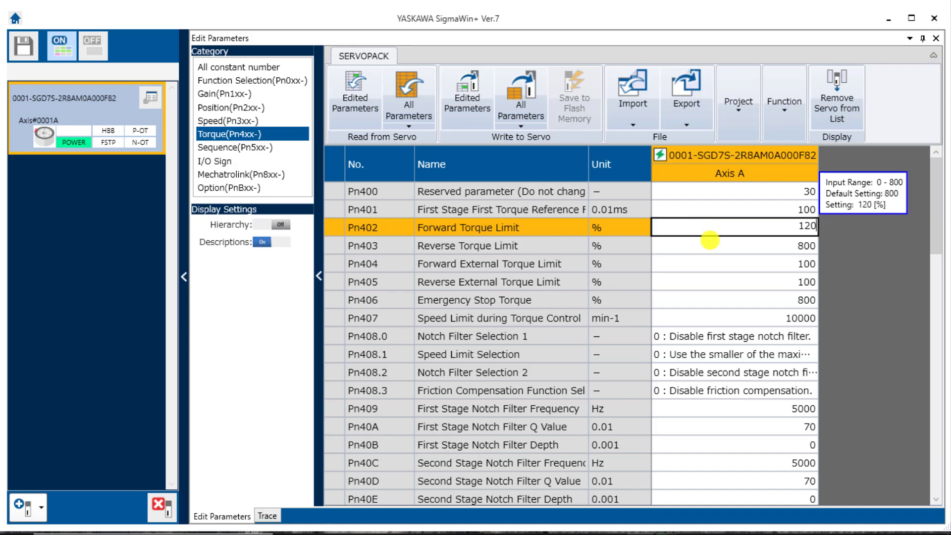
{"action": "key", "text": "Return"}
Start a new trace and cycle the Movicon demo knob through Hold, Run and Stop
{"action": "left_click", "coordinate": [268, 516]}
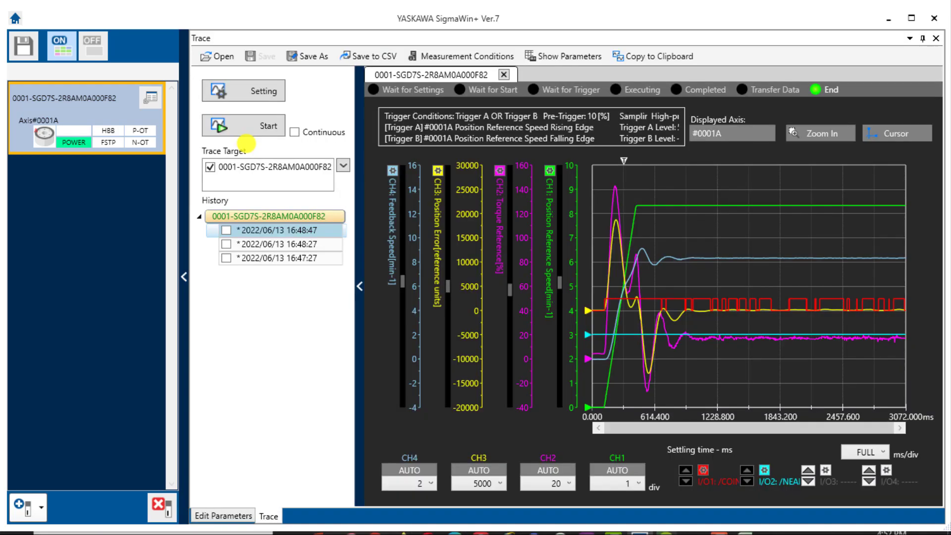
{"action": "left_click", "coordinate": [248, 129]}
{"action": "key", "text": "alt+Tab"}
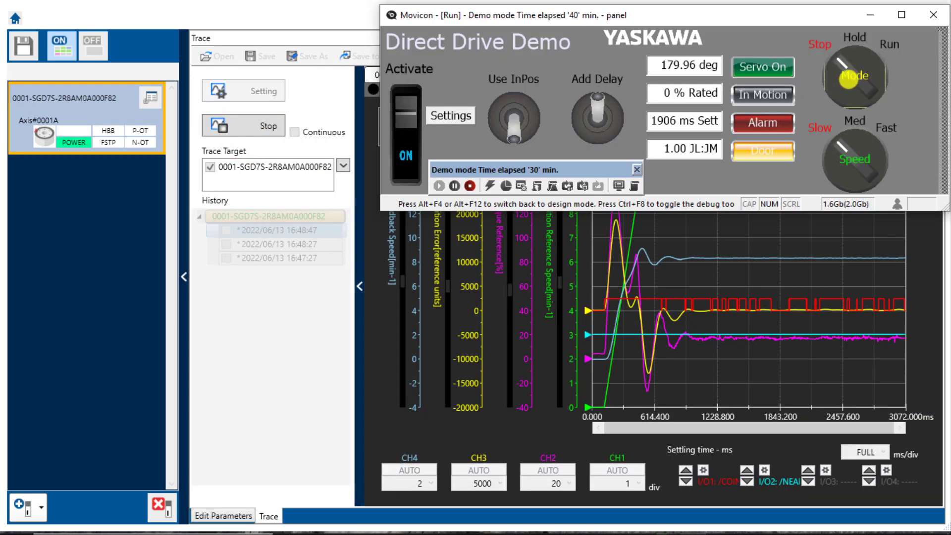
{"action": "left_click", "coordinate": [851, 70]}
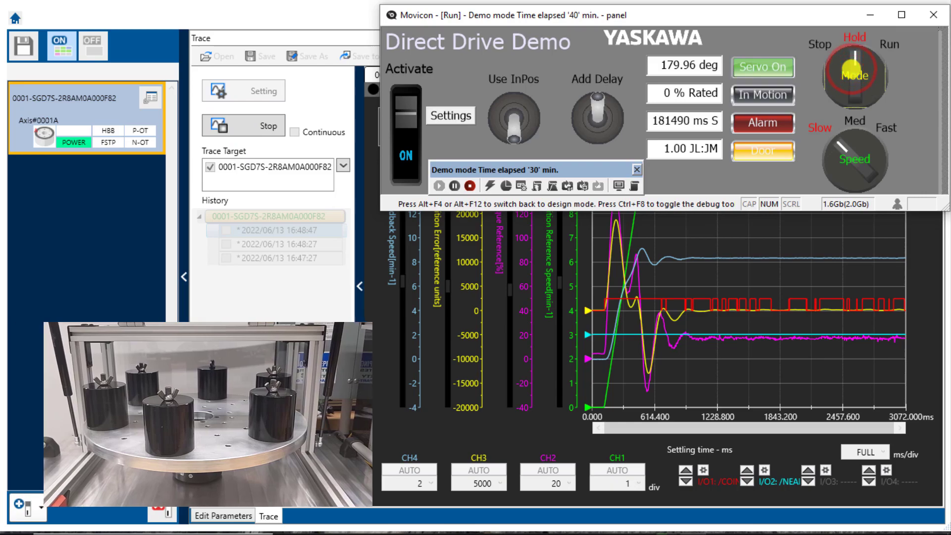
{"action": "left_click", "coordinate": [852, 70]}
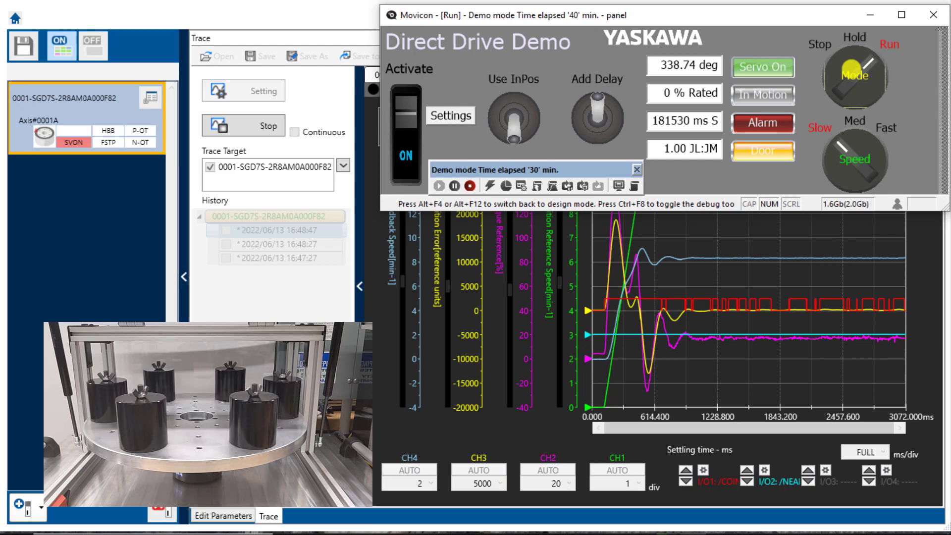
{"action": "left_click", "coordinate": [852, 70]}
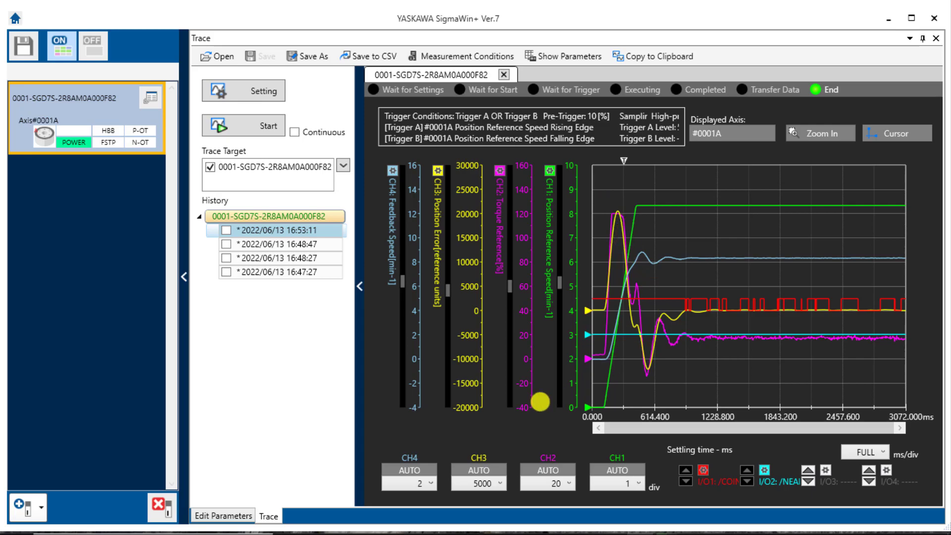
Enter 120 % peak torque in cell E6, giving Pn103 237, and switch back to SigmaWin+
{"action": "key", "text": "alt+Tab"}
{"action": "left_click", "coordinate": [666, 235]}
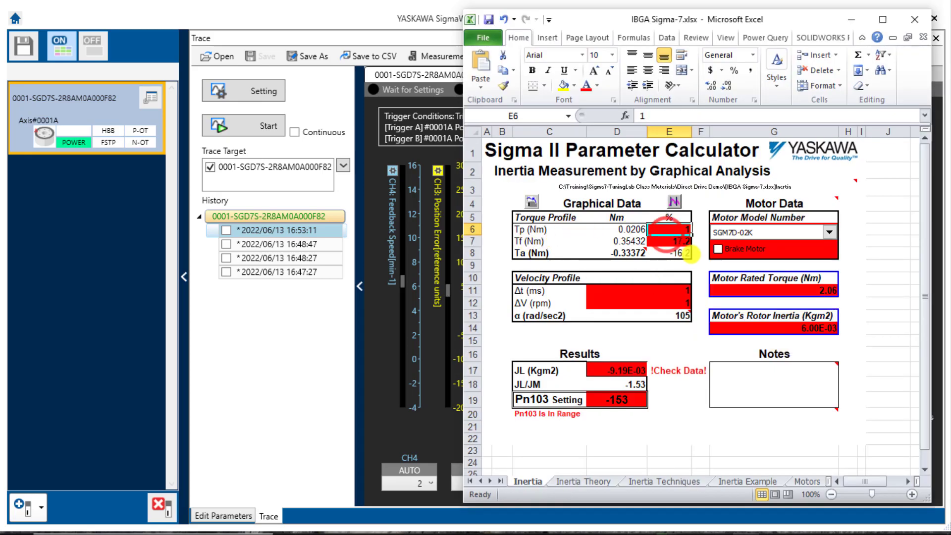
{"action": "type", "text": "120"}
{"action": "key", "text": "Return"}
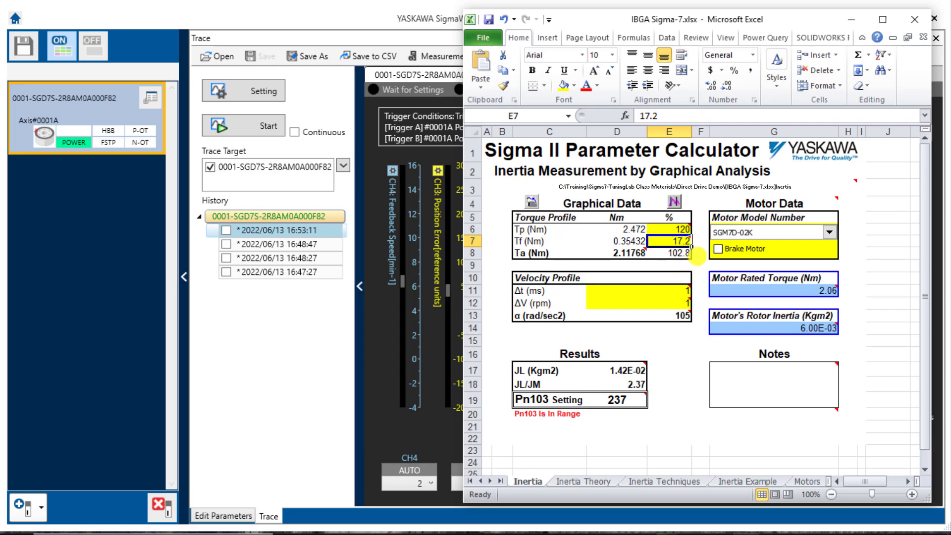
{"action": "key", "text": "alt+Tab"}
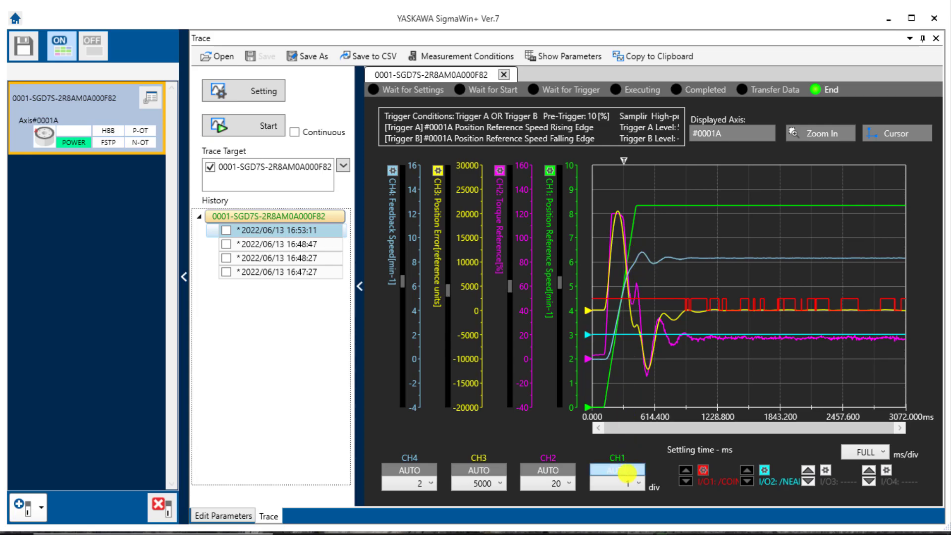
Hide the I/O1 /COIN, position error and position reference channels, then zoom on the 120 % acceleration
{"action": "left_click", "coordinate": [633, 488]}
{"action": "left_click", "coordinate": [633, 485]}
{"action": "left_click", "coordinate": [411, 255]}
{"action": "left_click", "coordinate": [478, 314]}
{"action": "left_click", "coordinate": [765, 469]}
{"action": "left_click", "coordinate": [484, 314]}
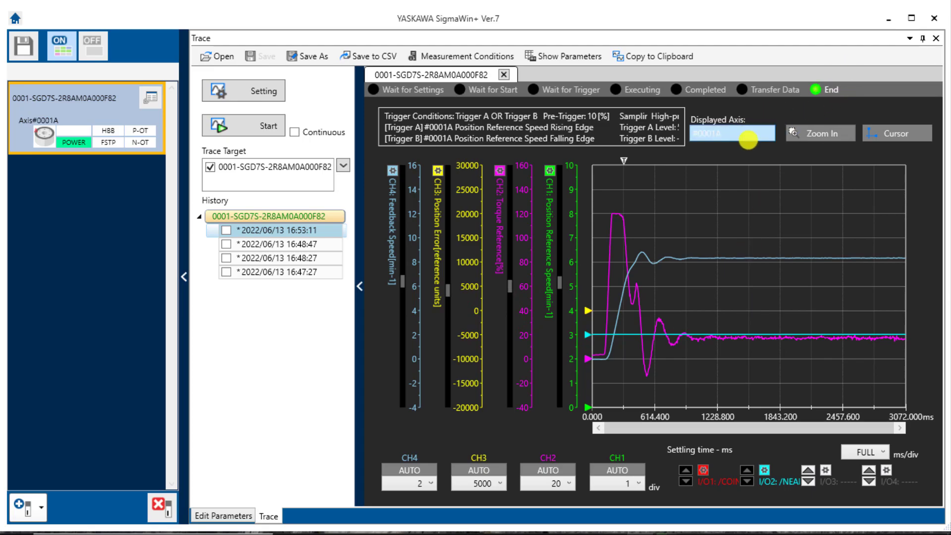
{"action": "left_click", "coordinate": [805, 133]}
{"action": "left_click_drag", "start_coordinate": [686, 204], "coordinate": [597, 377]}
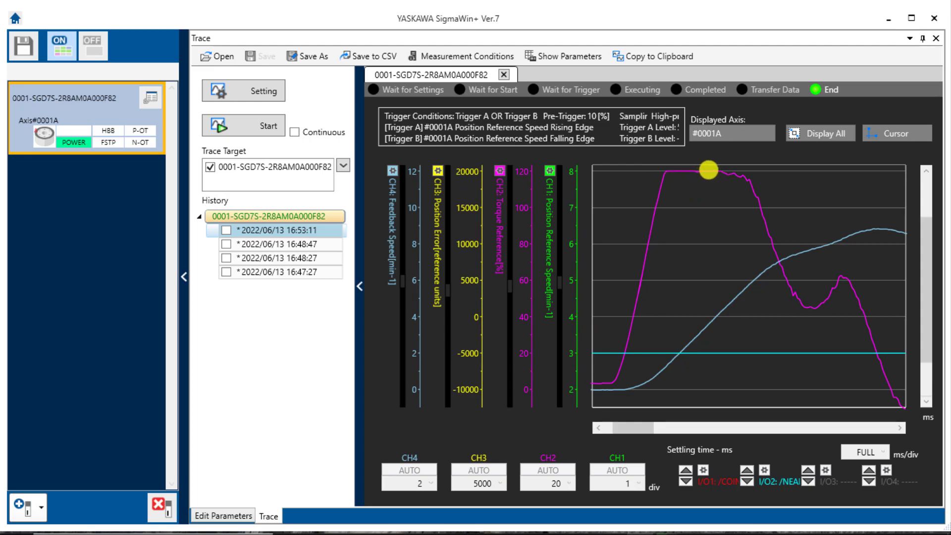
Place trace cursors A–B (81 ms) and C–D (3.203 min-1) on the speed ramp
{"action": "left_click", "coordinate": [896, 133]}
{"action": "left_click_drag", "start_coordinate": [738, 157], "coordinate": [666, 158]}
{"action": "left_click_drag", "start_coordinate": [872, 158], "coordinate": [723, 183]}
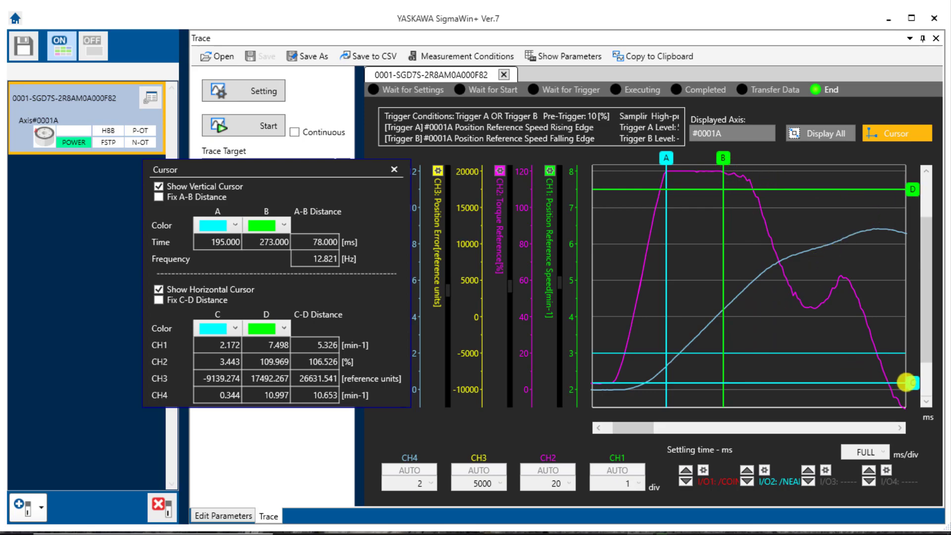
{"action": "left_click_drag", "start_coordinate": [911, 383], "coordinate": [911, 365]}
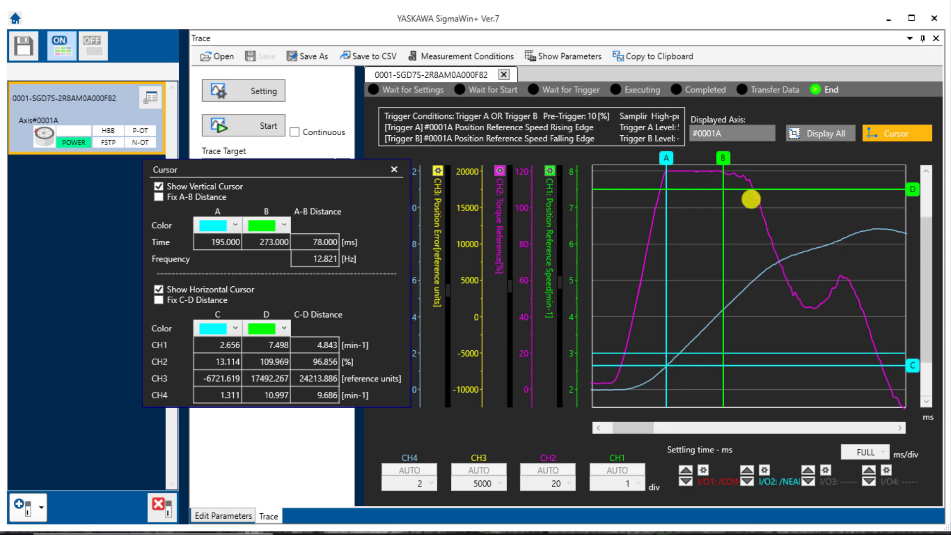
{"action": "left_click_drag", "start_coordinate": [723, 164], "coordinate": [725, 164]}
{"action": "left_click_drag", "start_coordinate": [911, 187], "coordinate": [694, 307]}
{"action": "left_click_drag", "start_coordinate": [207, 169], "coordinate": [159, 164]}
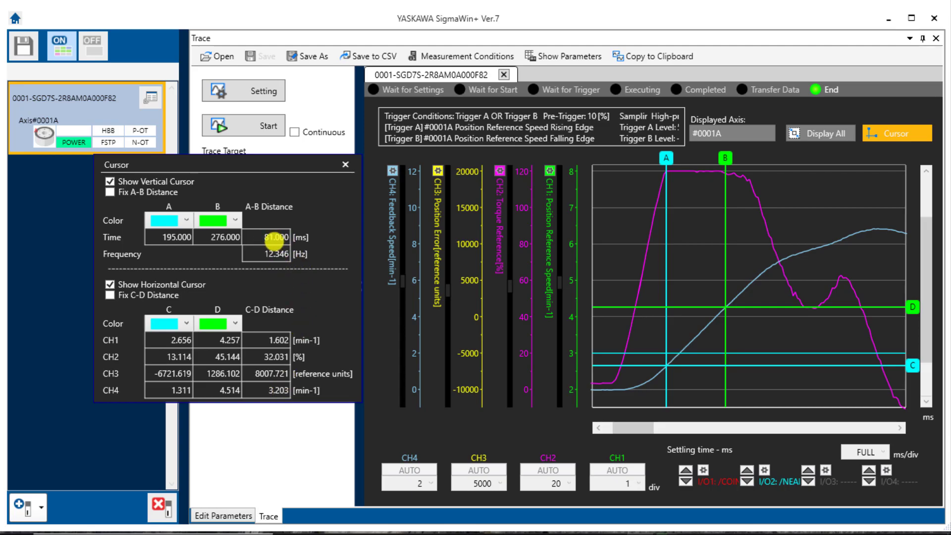
Enter Δt 81 ms and ΔV 3.2 rpm in the calculator, then check α and Pn103 (8431)
{"action": "key", "text": "alt+Tab"}
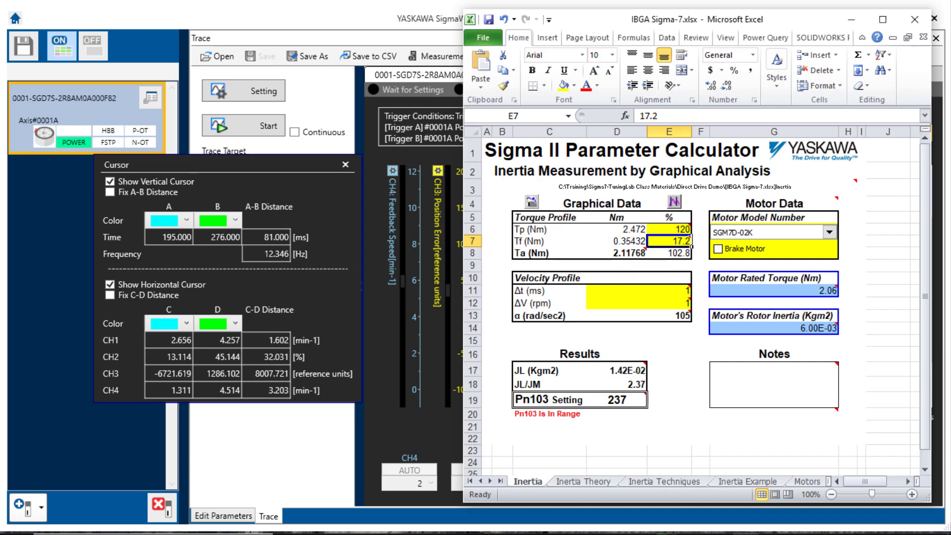
{"action": "left_click", "coordinate": [654, 290]}
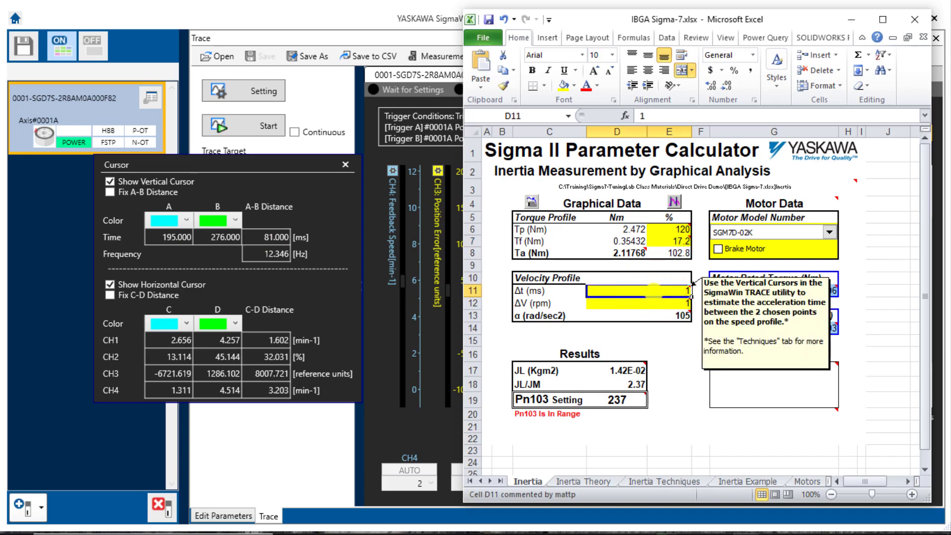
{"action": "type", "text": "81"}
{"action": "key", "text": "Return"}
{"action": "left_click", "coordinate": [668, 304]}
{"action": "type", "text": "3.2"}
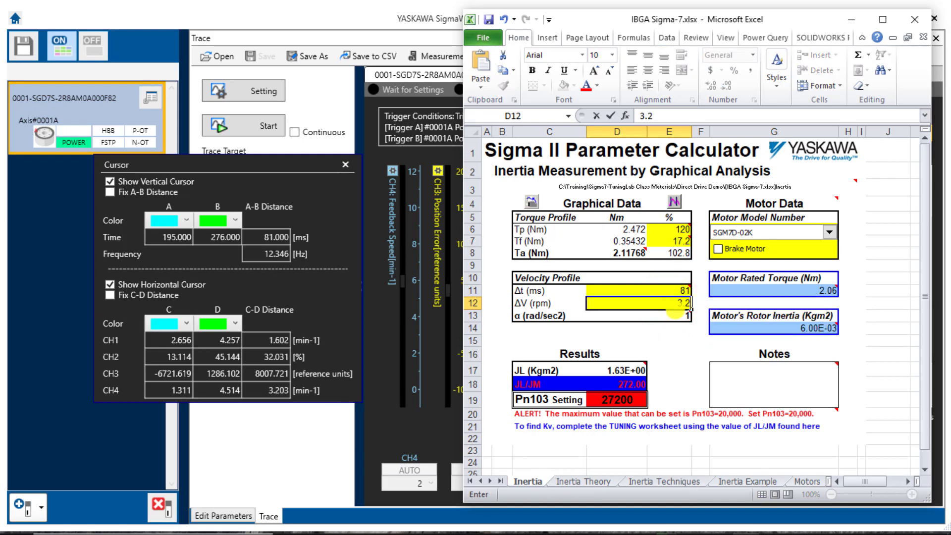
{"action": "key", "text": "Return"}
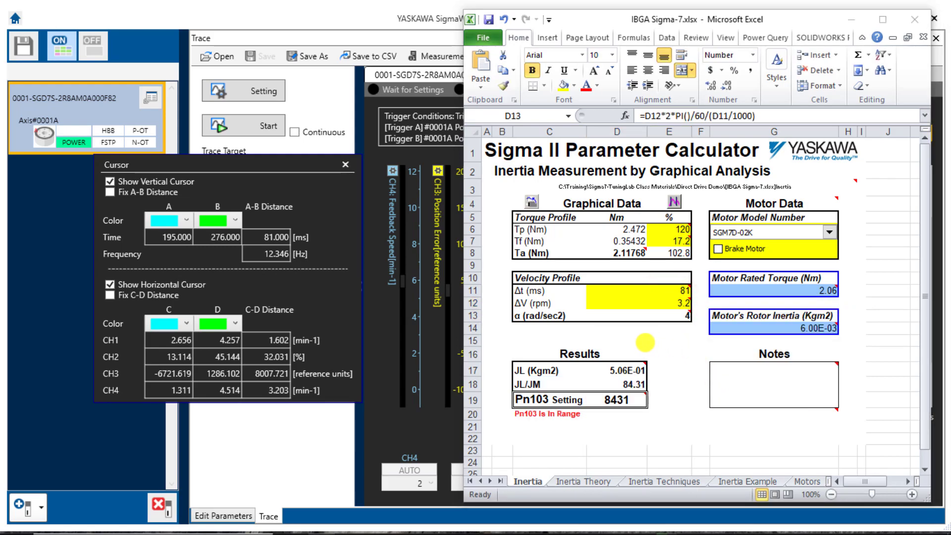
{"action": "left_click", "coordinate": [669, 314]}
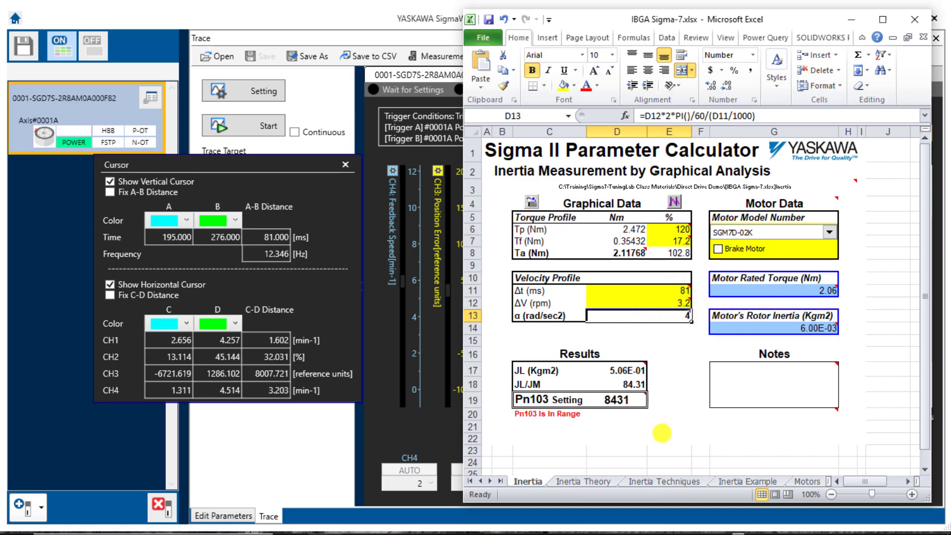
{"action": "left_click", "coordinate": [619, 404]}
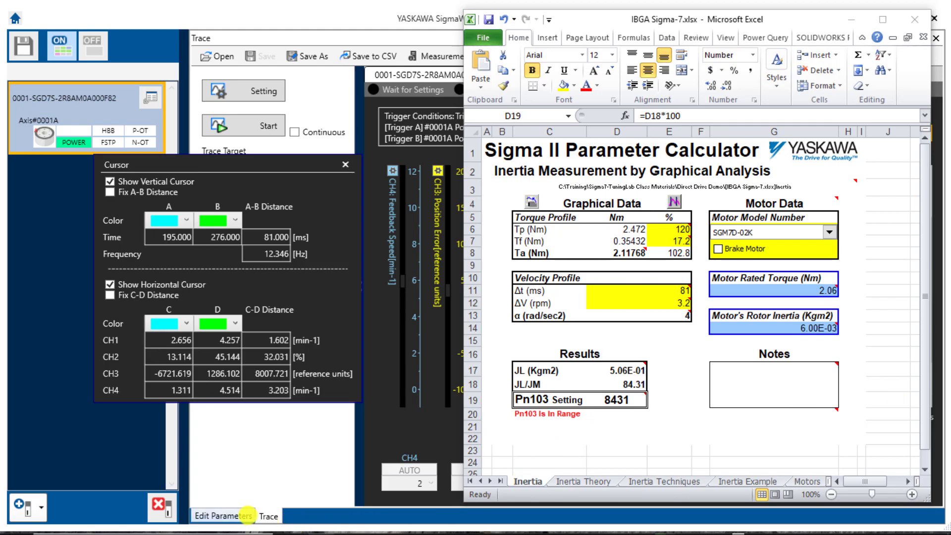
Set Pn402 forward torque limit to 800% and Pn103 inertia ratio to 8431%
{"action": "left_click", "coordinate": [233, 515]}
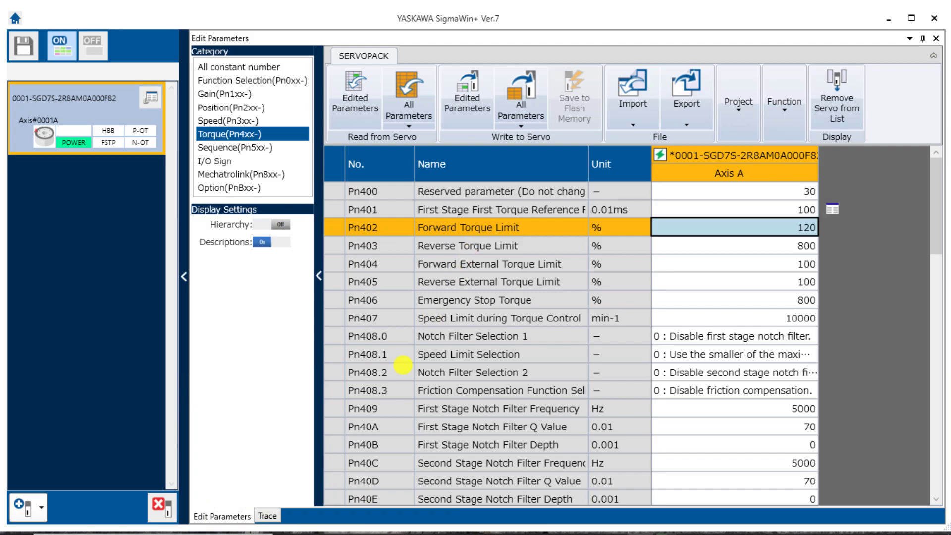
{"action": "double_click", "coordinate": [790, 227]}
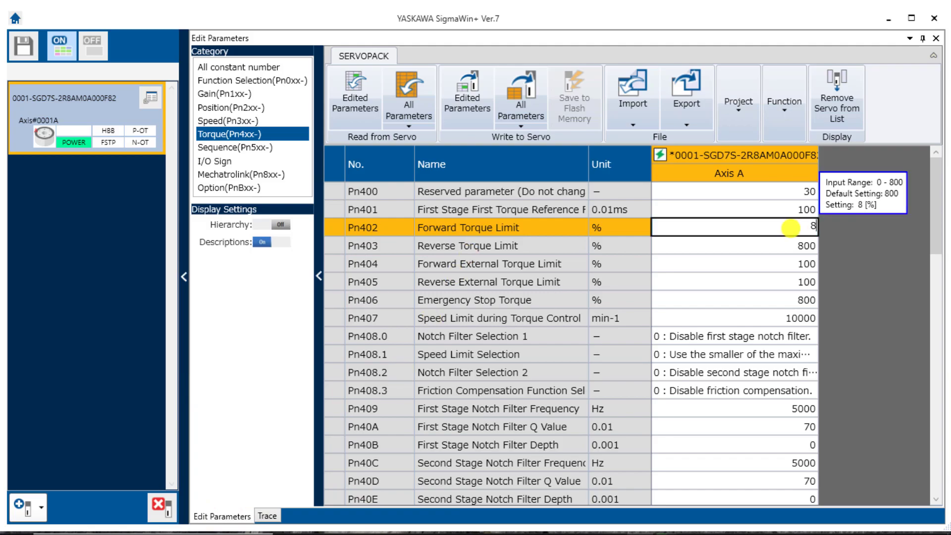
{"action": "type", "text": "300"}
{"action": "key", "text": "Return"}
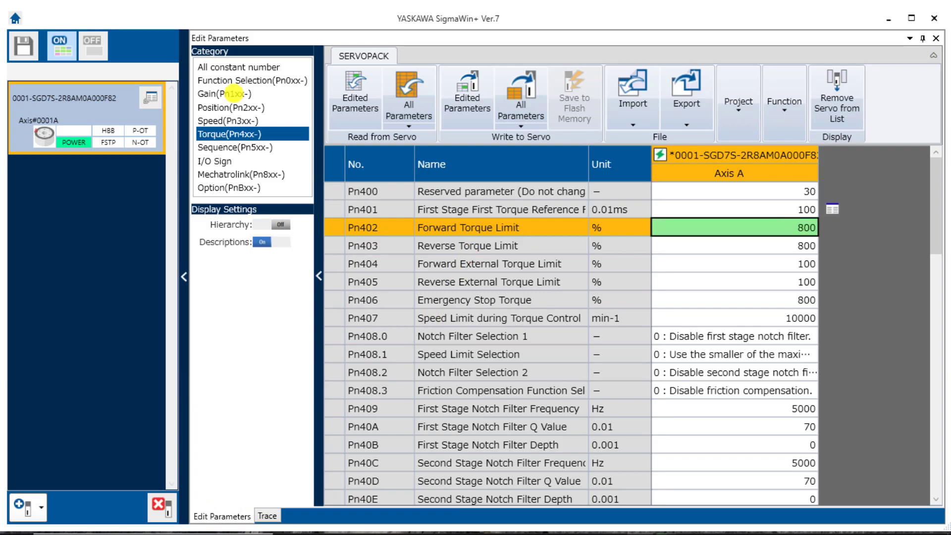
{"action": "left_click", "coordinate": [234, 93]}
{"action": "left_click", "coordinate": [650, 244]}
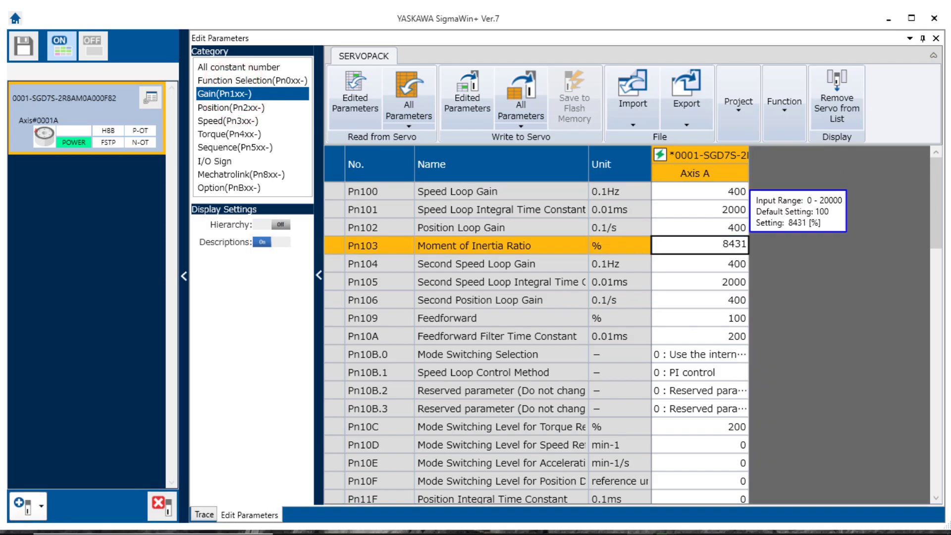
{"action": "type", "text": "8431"}
{"action": "left_click", "coordinate": [808, 335]}
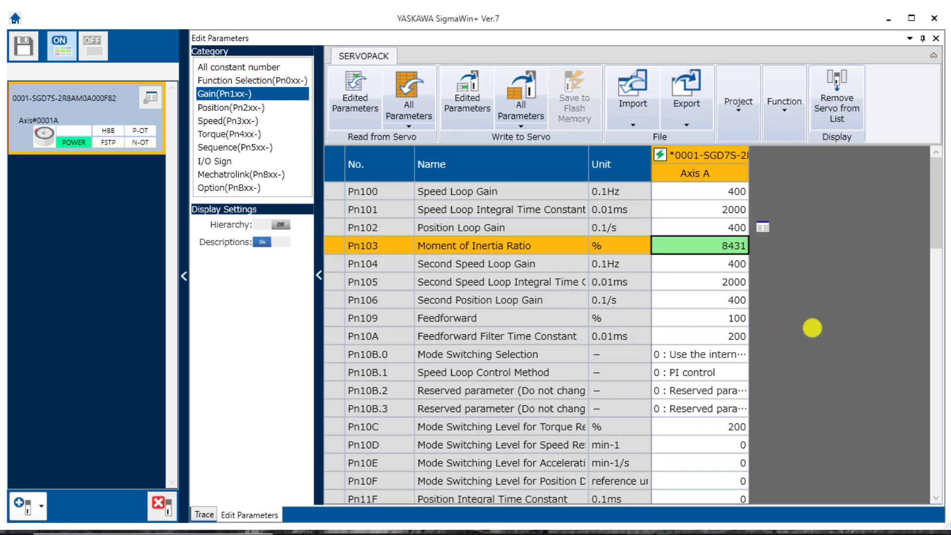
Bring up the choices for the Pn170.0 tuning-less selection parameter
{"action": "left_click_drag", "start_coordinate": [940, 282], "coordinate": [946, 500]}
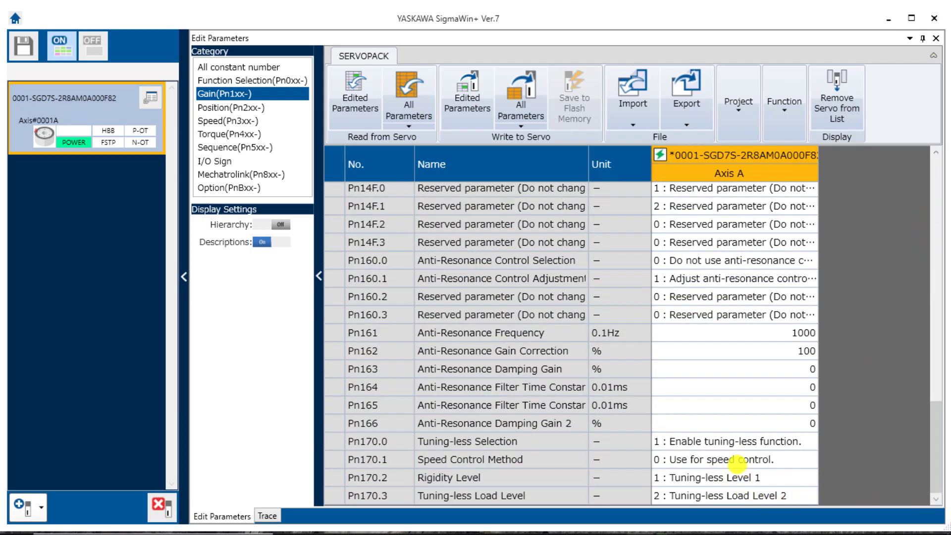
{"action": "left_click", "coordinate": [733, 441]}
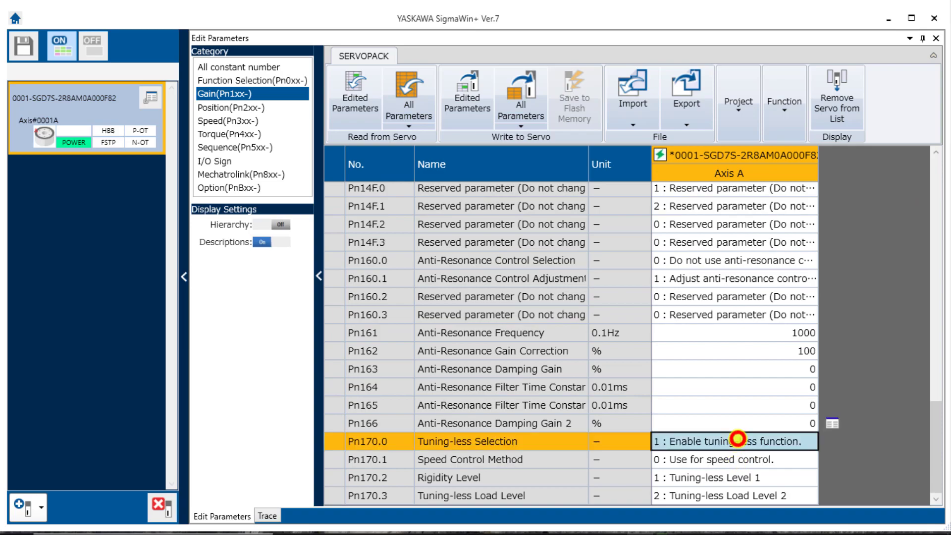
{"action": "left_click", "coordinate": [734, 440]}
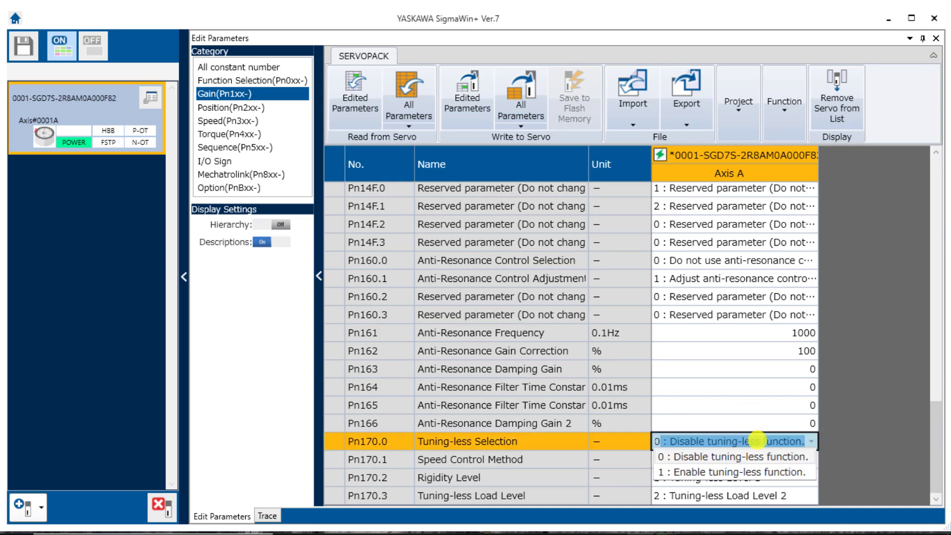
Set Pn170.0 to 0 : Disable and write the edited parameters to the servo
{"action": "left_click", "coordinate": [842, 441]}
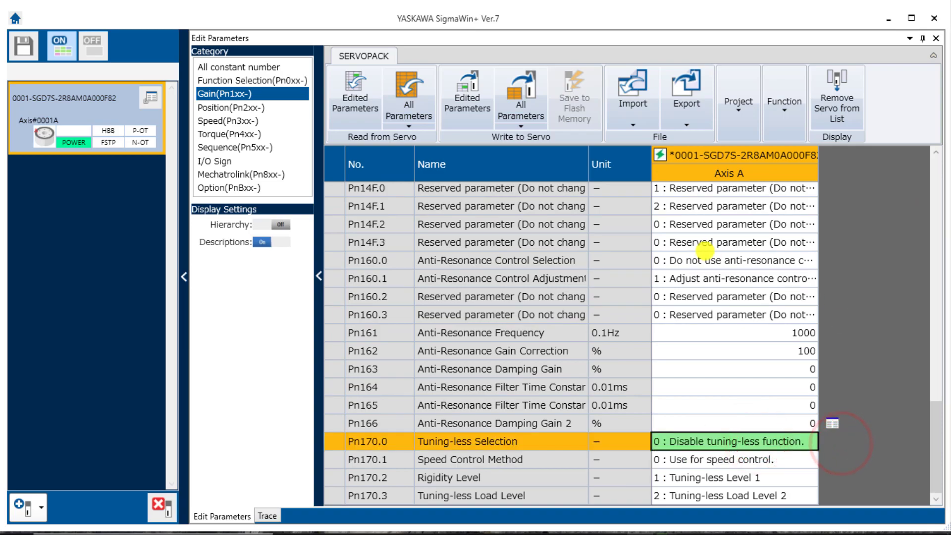
{"action": "left_click", "coordinate": [468, 93]}
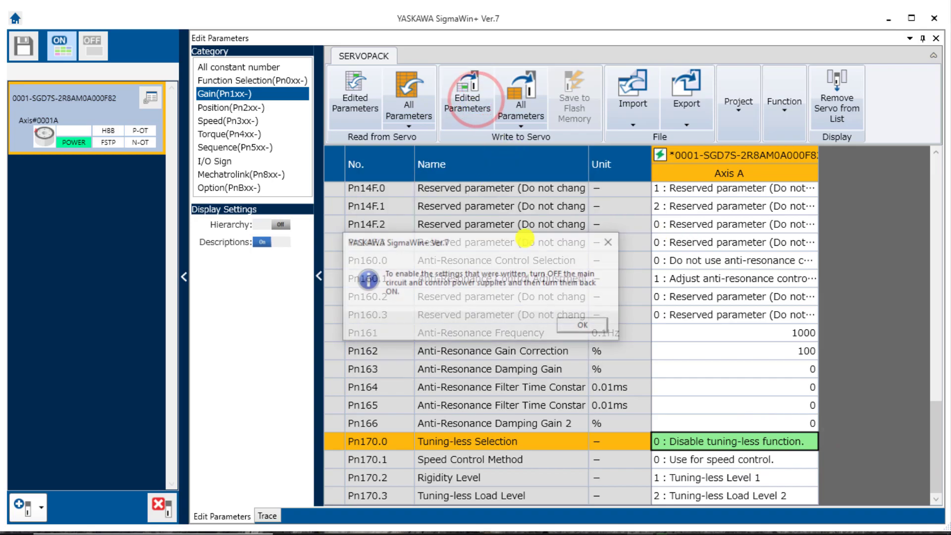
{"action": "left_click", "coordinate": [581, 326]}
Close the parameter editor without saving and software-reset the drive
{"action": "left_click", "coordinate": [934, 38]}
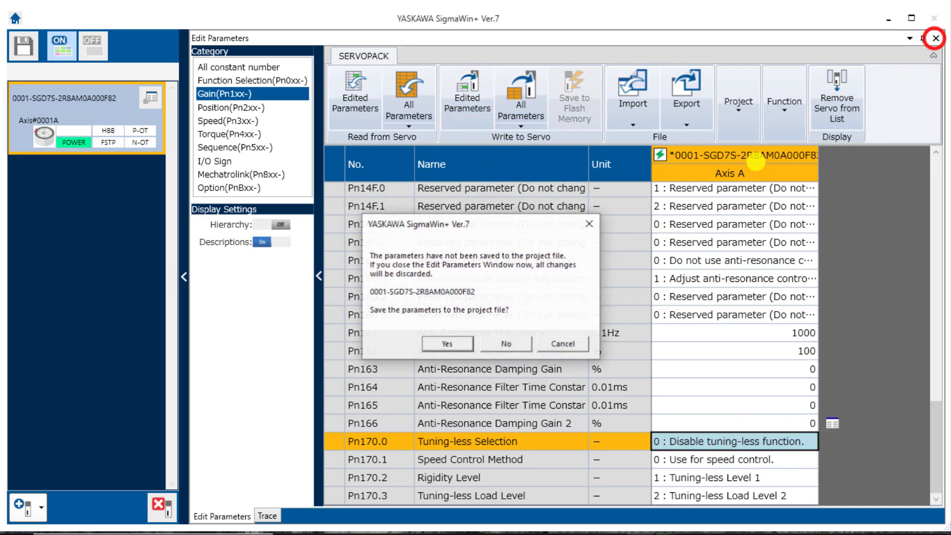
{"action": "left_click", "coordinate": [497, 342]}
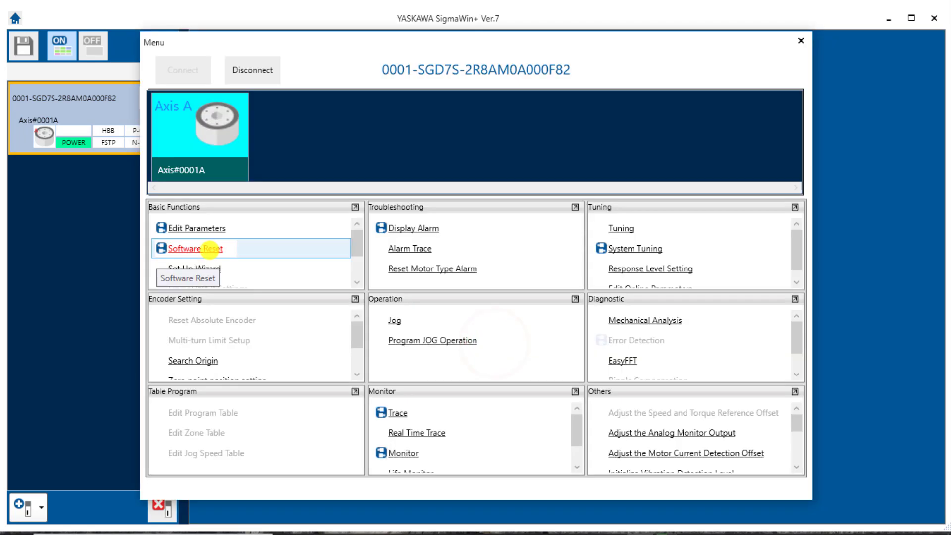
{"action": "left_click", "coordinate": [213, 248]}
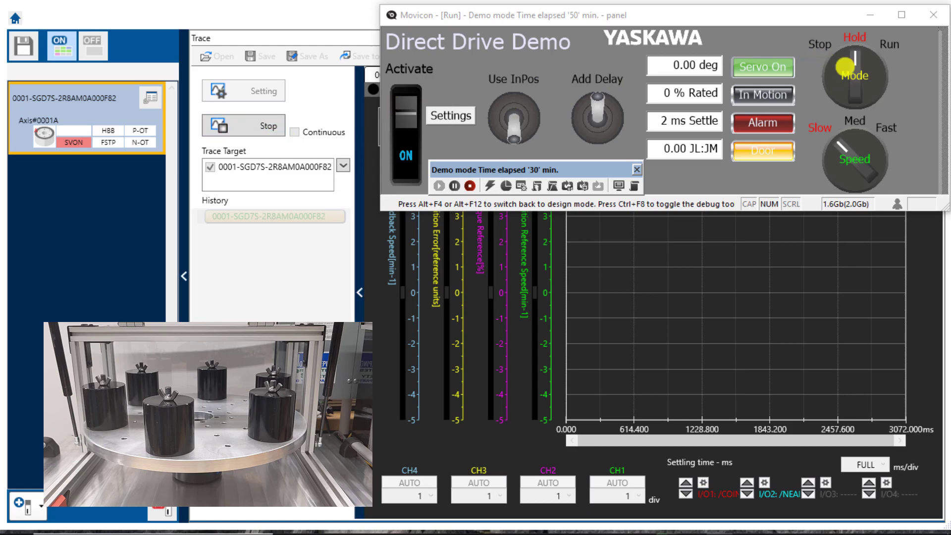
Switch the Movicon Direct Drive Demo mode to Run to capture a trace
{"action": "left_click", "coordinate": [858, 69]}
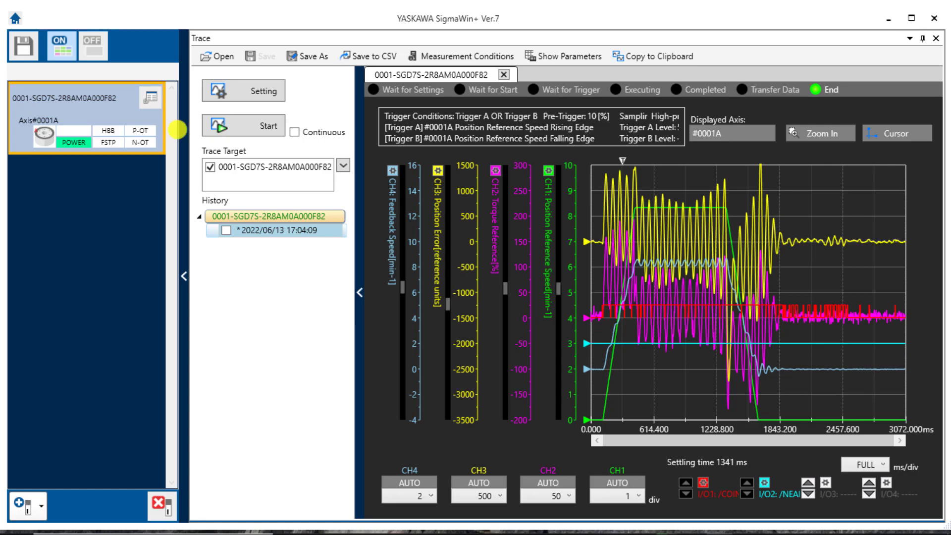
Start Tuning and choose manual Custom Tuning with the rigid model mechanism
{"action": "left_click", "coordinate": [153, 98]}
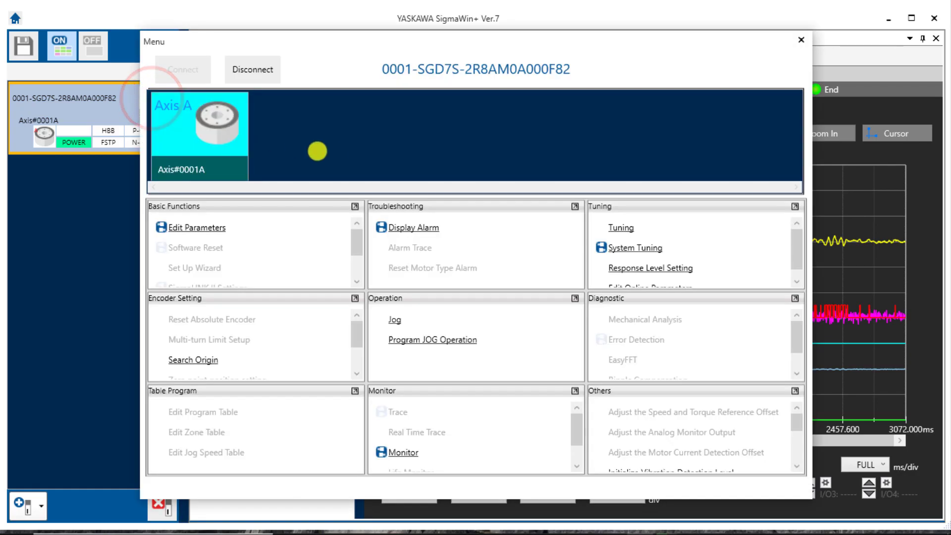
{"action": "left_click", "coordinate": [620, 227]}
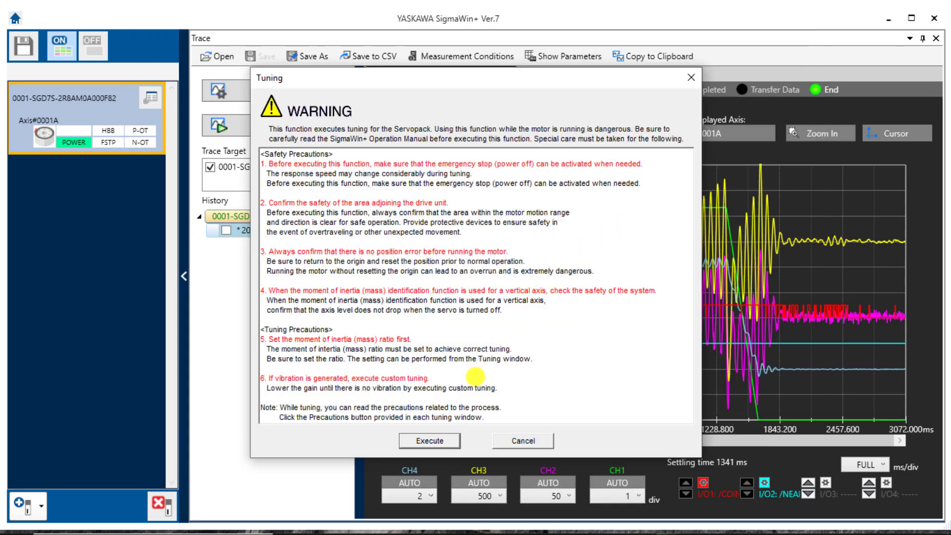
{"action": "left_click", "coordinate": [453, 436]}
{"action": "left_click", "coordinate": [437, 429]}
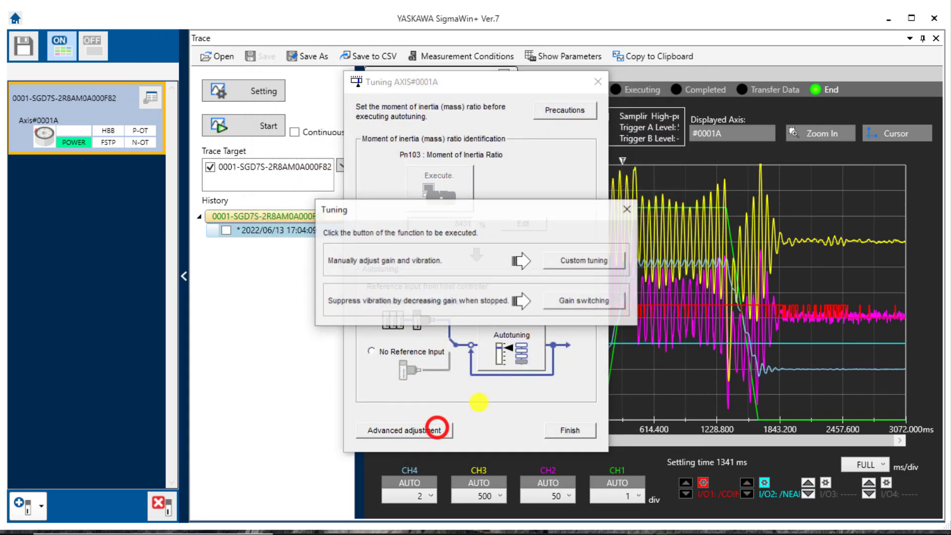
{"action": "left_click", "coordinate": [579, 259]}
{"action": "left_click", "coordinate": [556, 298]}
{"action": "left_click", "coordinate": [530, 327]}
{"action": "left_click", "coordinate": [540, 425]}
{"action": "left_click", "coordinate": [503, 355]}
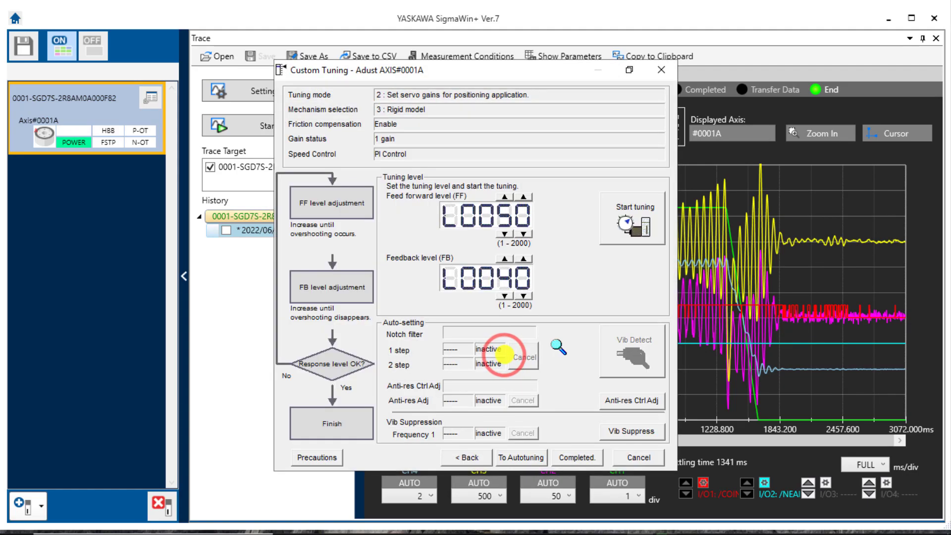
Raise feed-forward to L0100 and feedback to L0020, tune, then complete and finish
{"action": "left_click", "coordinate": [505, 196]}
{"action": "left_click", "coordinate": [505, 196]}
{"action": "left_click", "coordinate": [505, 196]}
{"action": "left_click", "coordinate": [504, 197]}
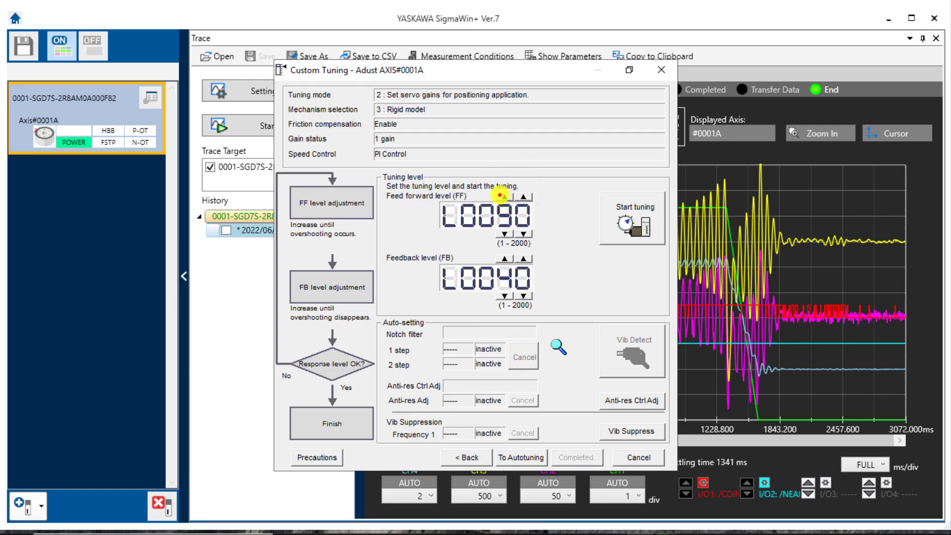
{"action": "left_click", "coordinate": [504, 196]}
{"action": "left_click", "coordinate": [504, 295]}
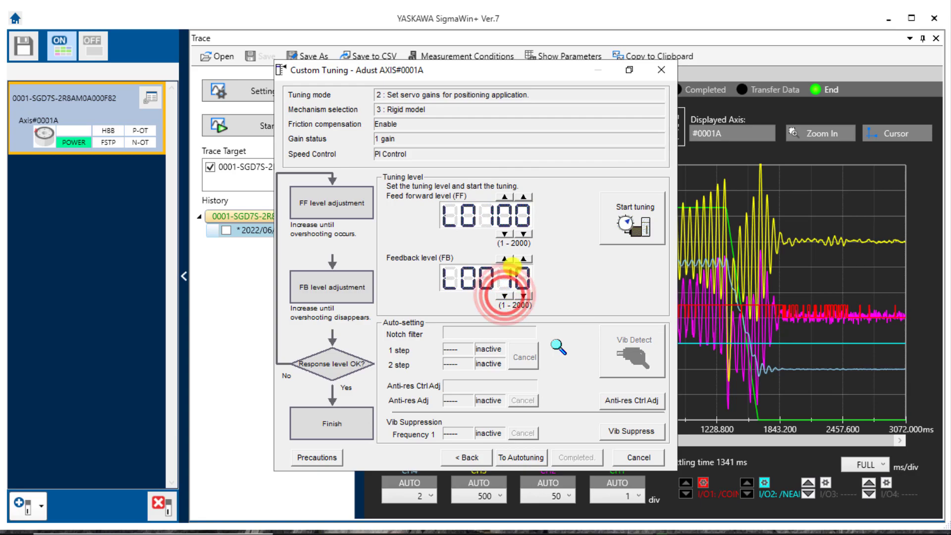
{"action": "left_click", "coordinate": [504, 259]}
{"action": "left_click", "coordinate": [614, 229]}
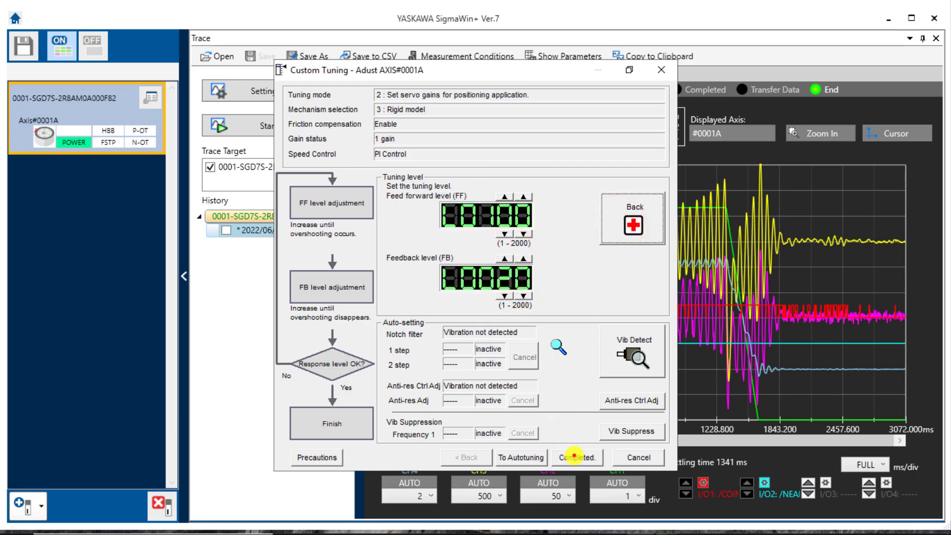
{"action": "left_click", "coordinate": [574, 456]}
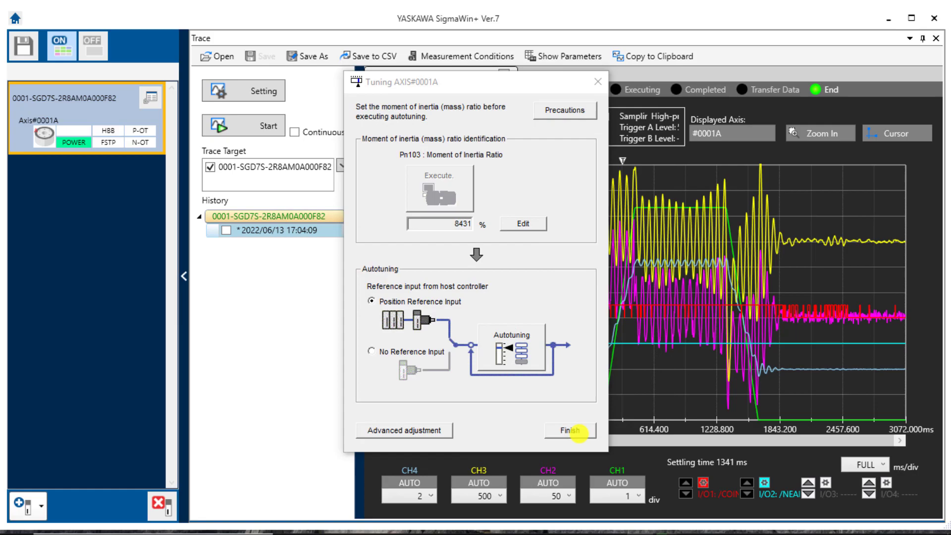
{"action": "left_click", "coordinate": [569, 430]}
Change Pn13D Current Gain Level from 2000% to 100% in the Gain parameters
{"action": "left_click", "coordinate": [152, 95]}
{"action": "left_click", "coordinate": [520, 340]}
{"action": "scroll", "coordinate": [582, 333], "scroll_direction": "down", "scroll_amount": 7}
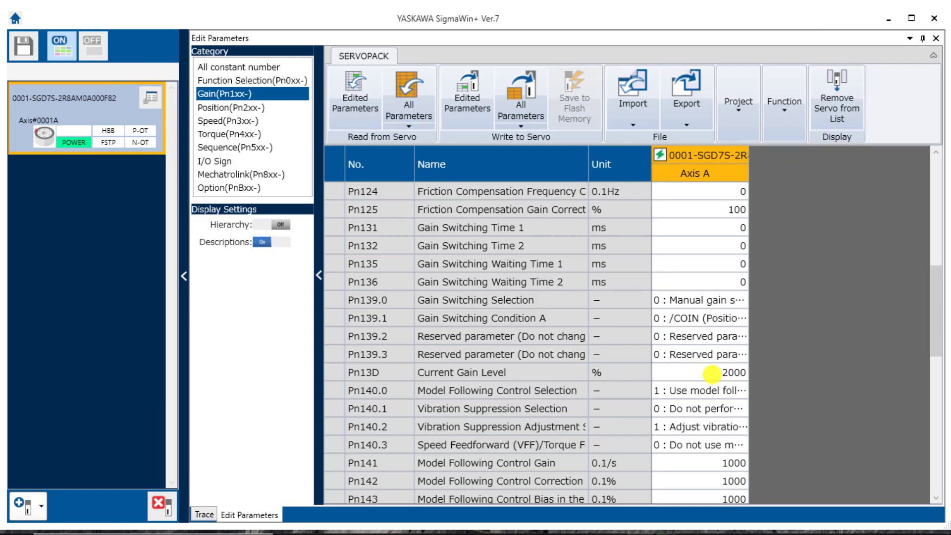
{"action": "left_click", "coordinate": [712, 374]}
{"action": "left_click", "coordinate": [711, 374]}
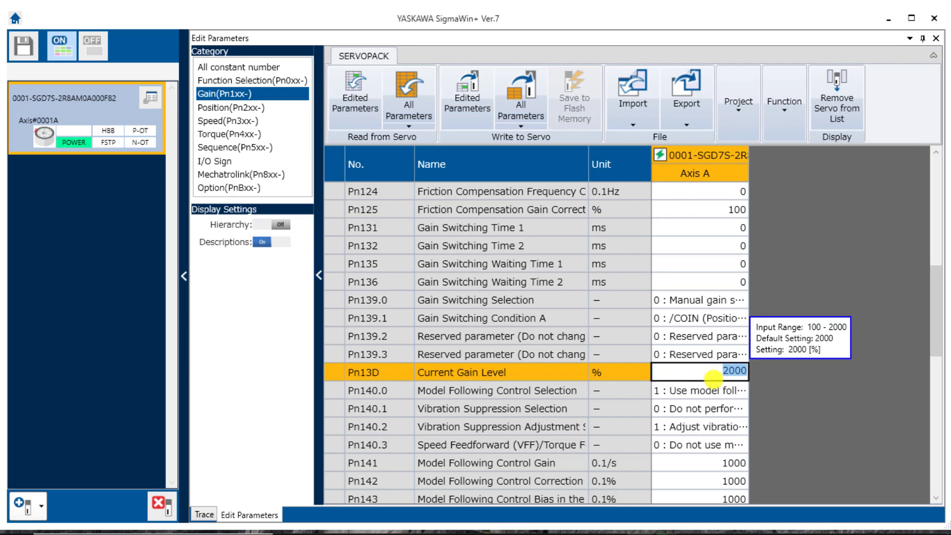
{"action": "left_click", "coordinate": [789, 357]}
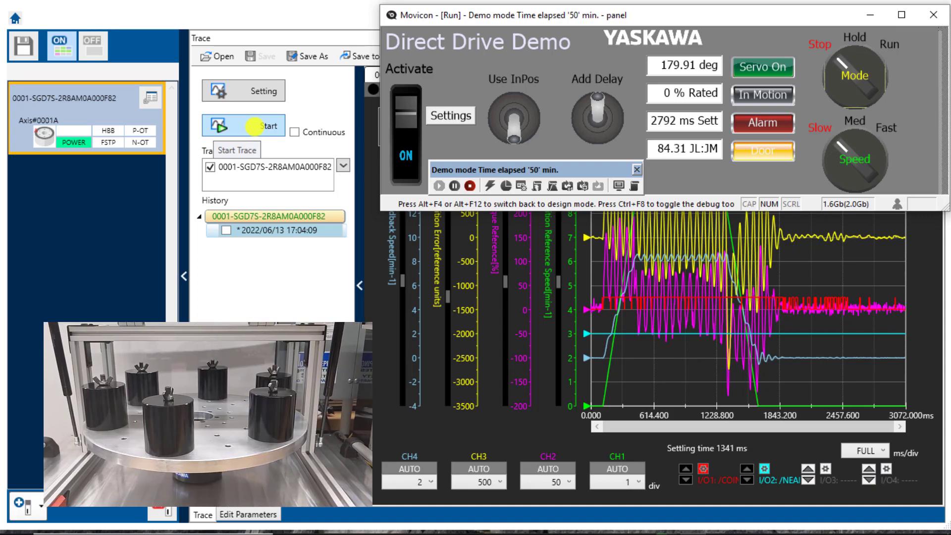
Start a new trace and run the demo table via Hold then Run
{"action": "left_click", "coordinate": [254, 125]}
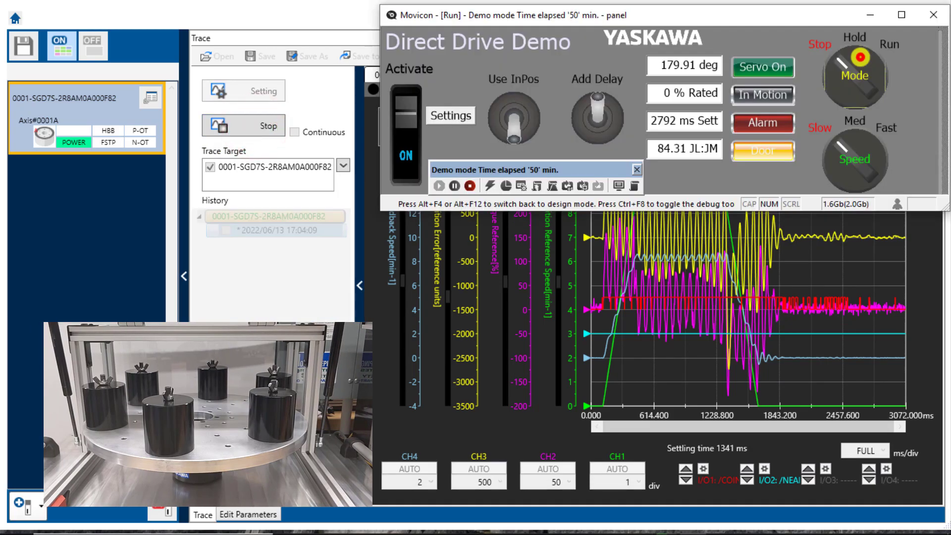
{"action": "left_click", "coordinate": [860, 57]}
{"action": "left_click", "coordinate": [859, 58]}
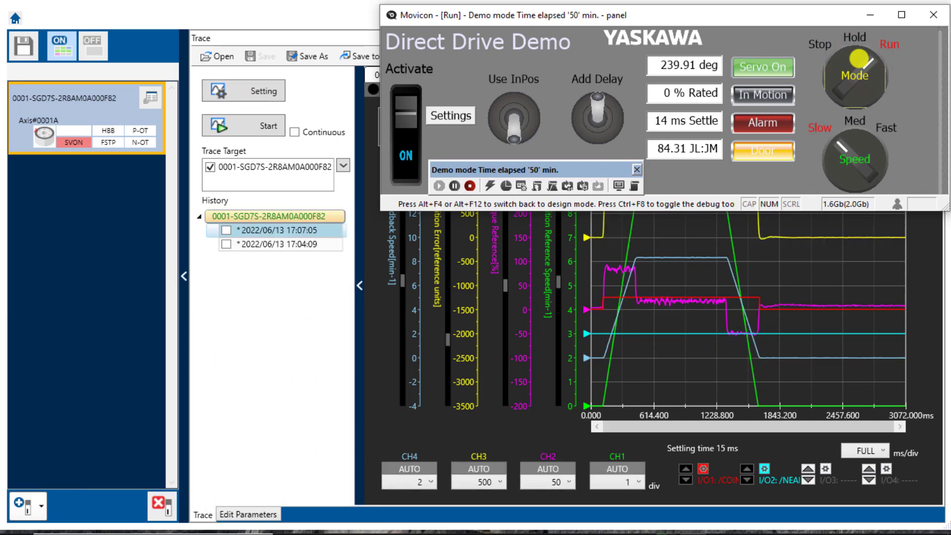
{"action": "left_click", "coordinate": [502, 422]}
Auto-scale channels CH4, CH3, CH2 and CH1 on the trace
{"action": "left_click", "coordinate": [409, 469]}
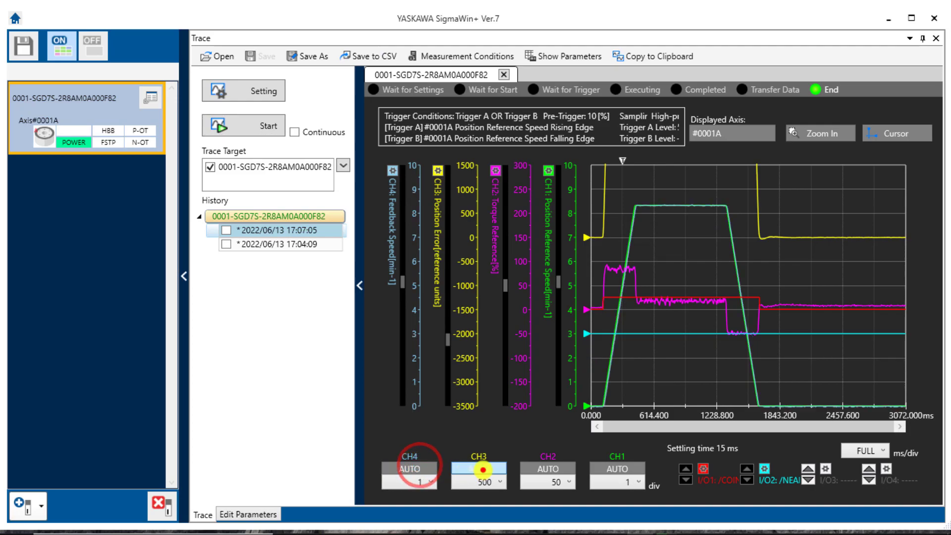
{"action": "left_click", "coordinate": [479, 469]}
{"action": "left_click", "coordinate": [546, 468]}
{"action": "left_click", "coordinate": [616, 468]}
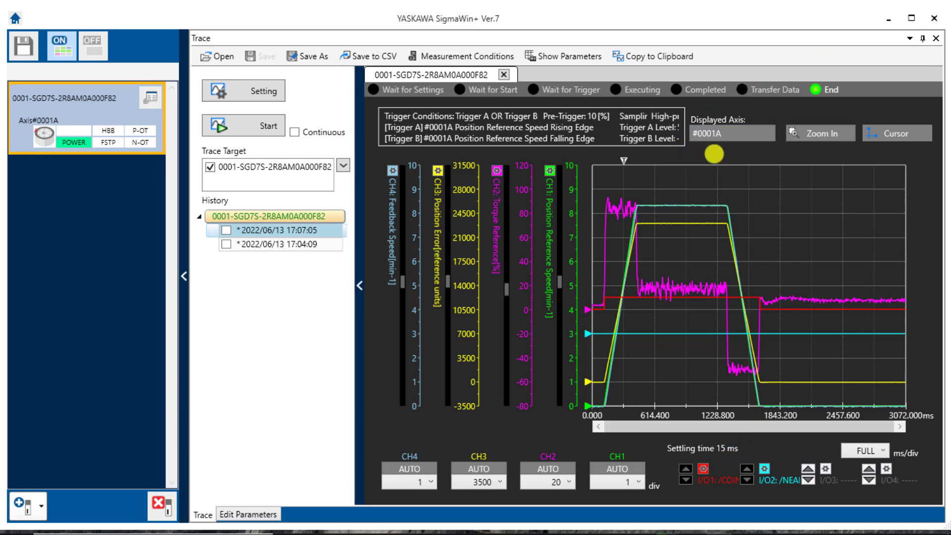
Zoom into the trace's falling edge and bracket the 12 ms settling with cursors A and B
{"action": "left_click", "coordinate": [822, 132]}
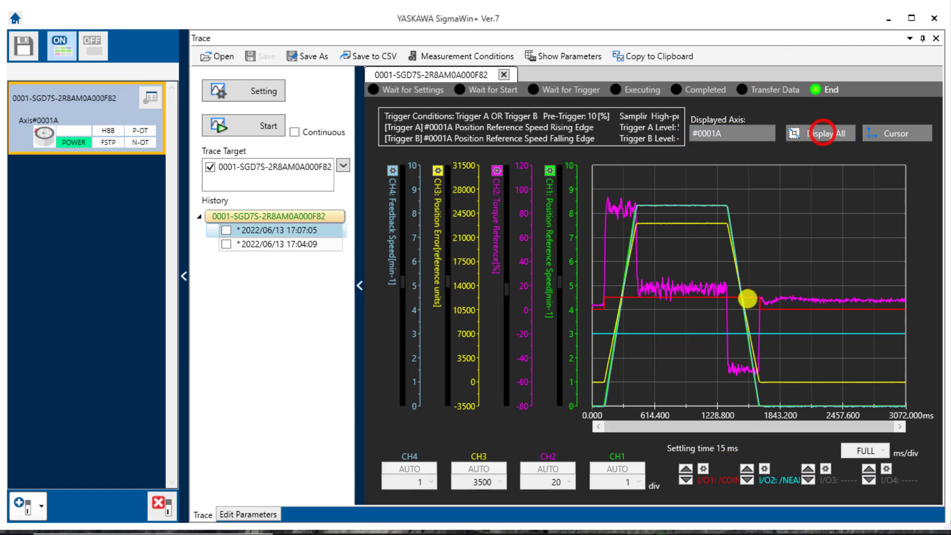
{"action": "left_click_drag", "start_coordinate": [679, 276], "coordinate": [774, 408]}
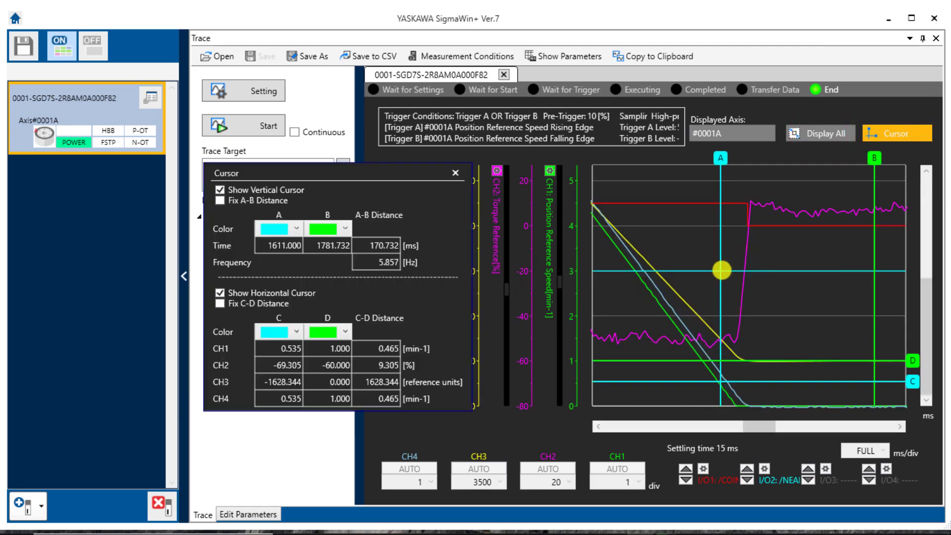
{"action": "left_click_drag", "start_coordinate": [719, 380], "coordinate": [737, 417]}
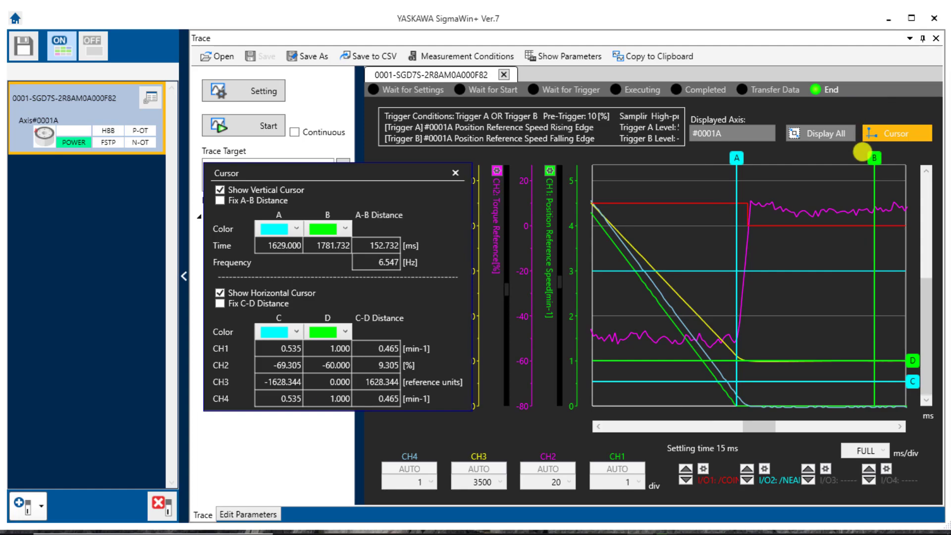
{"action": "left_click_drag", "start_coordinate": [873, 158], "coordinate": [748, 231]}
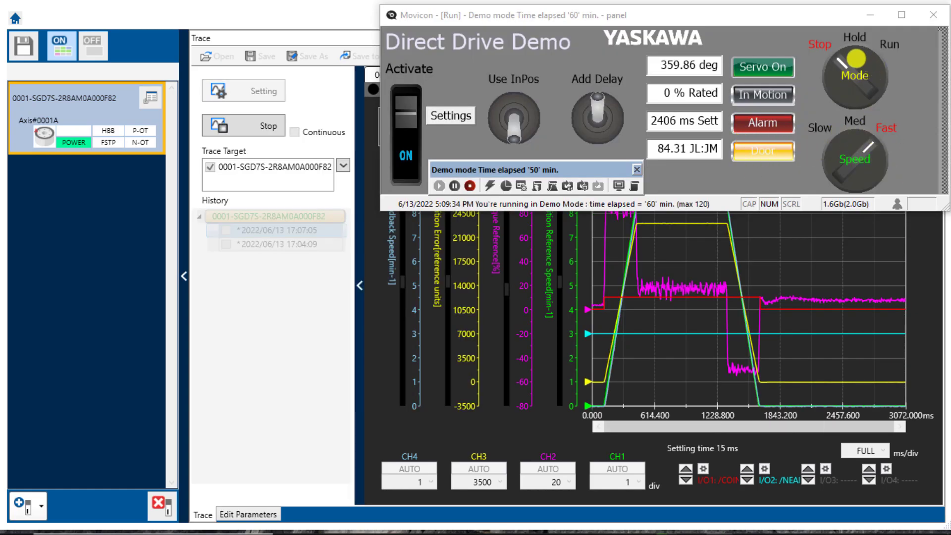
Run the demo table at Fast speed via Hold then Run, capturing a new trace
{"action": "left_click", "coordinate": [856, 58]}
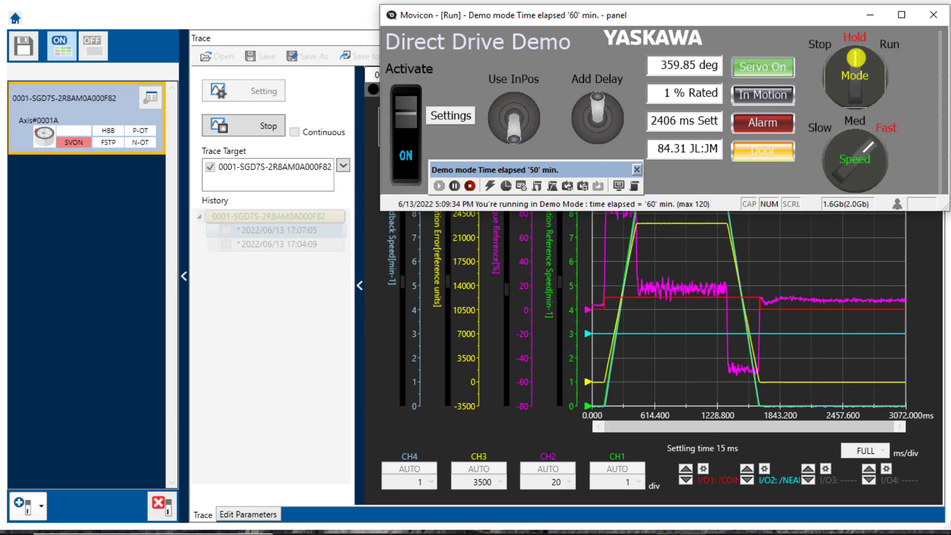
{"action": "left_click", "coordinate": [856, 58]}
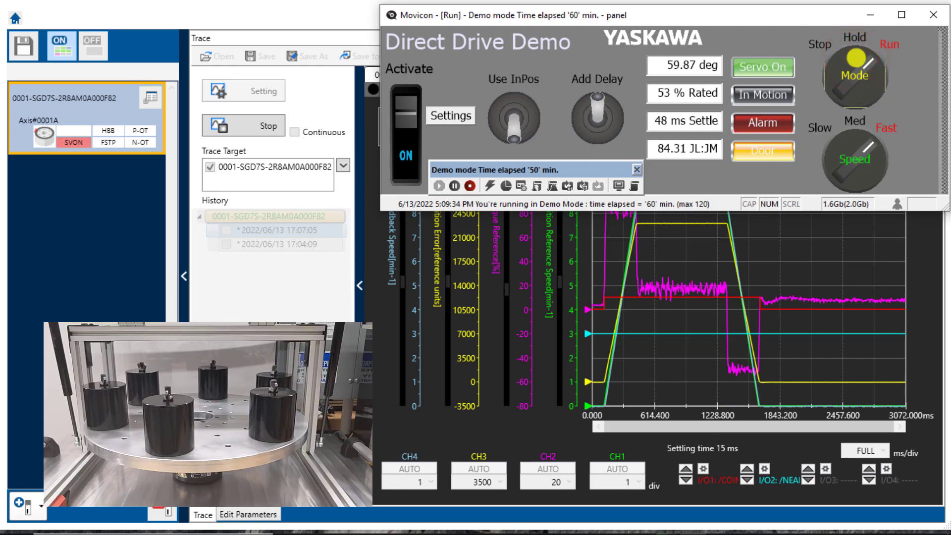
{"action": "left_click", "coordinate": [678, 283]}
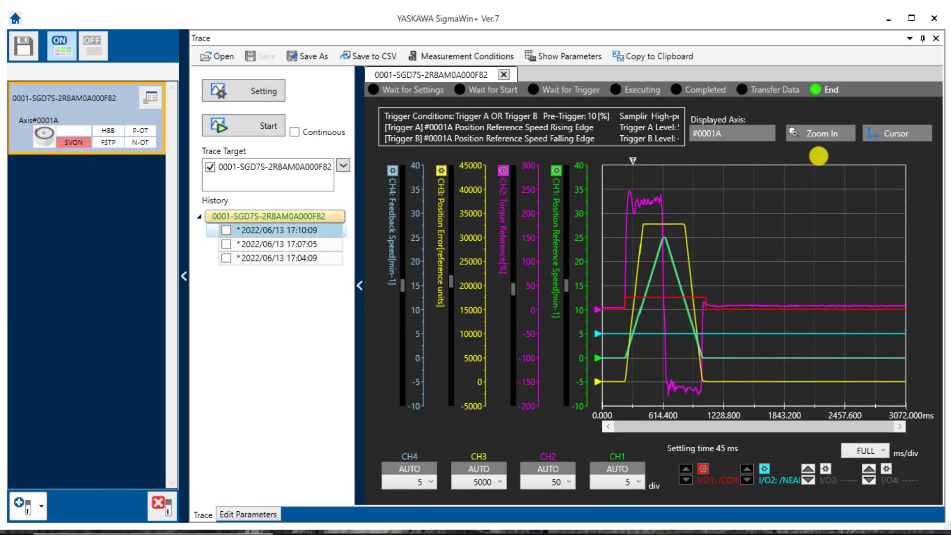
Zoom into the trace and place cursors A and B around the 45 ms settling
{"action": "left_click", "coordinate": [822, 133]}
{"action": "left_click", "coordinate": [892, 133]}
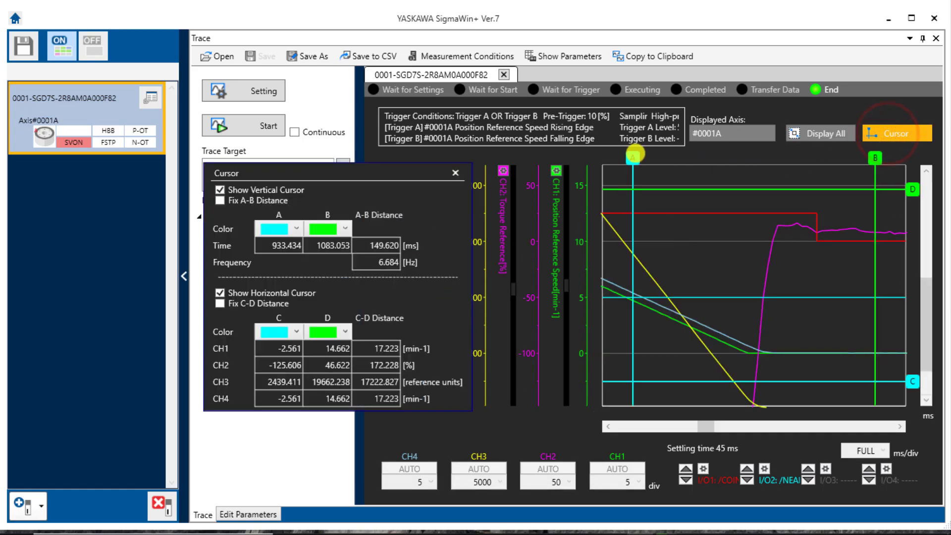
{"action": "left_click_drag", "start_coordinate": [633, 157], "coordinate": [748, 239]}
{"action": "left_click_drag", "start_coordinate": [874, 156], "coordinate": [817, 158]}
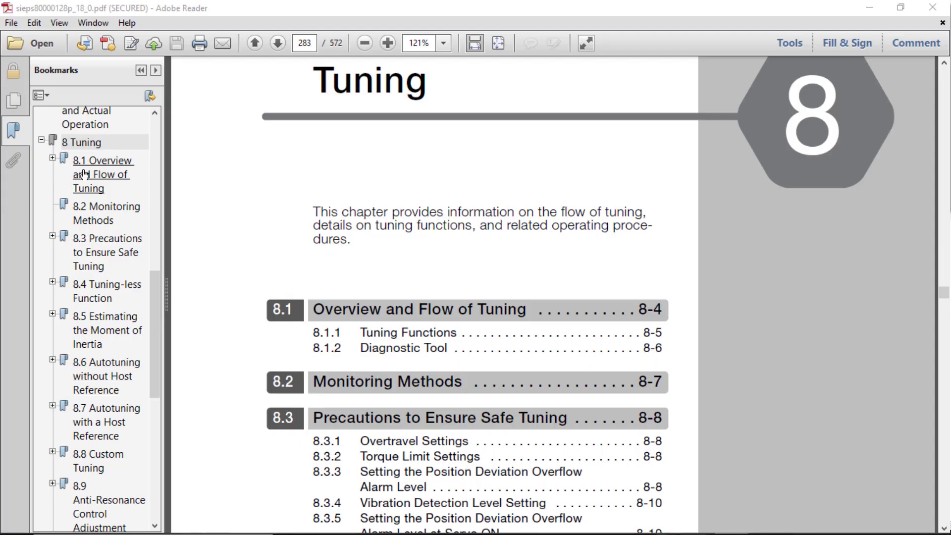
Jump through Tuning bookmarks 8.1 Overview to 8.7 Autotuning with a Host Reference
{"action": "left_click", "coordinate": [86, 175]}
{"action": "left_click", "coordinate": [95, 218]}
{"action": "left_click", "coordinate": [95, 250]}
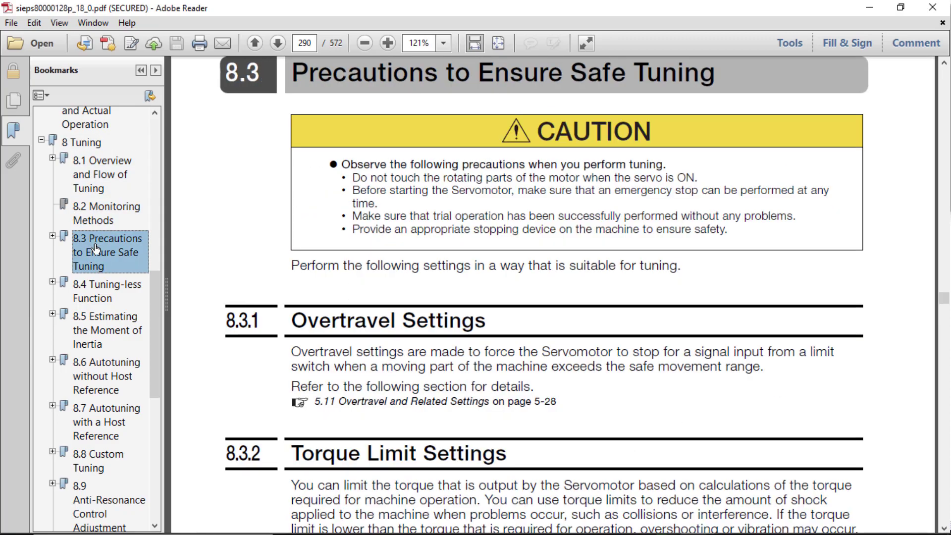
{"action": "left_click", "coordinate": [89, 287]}
{"action": "left_click", "coordinate": [90, 317]}
{"action": "left_click", "coordinate": [92, 367]}
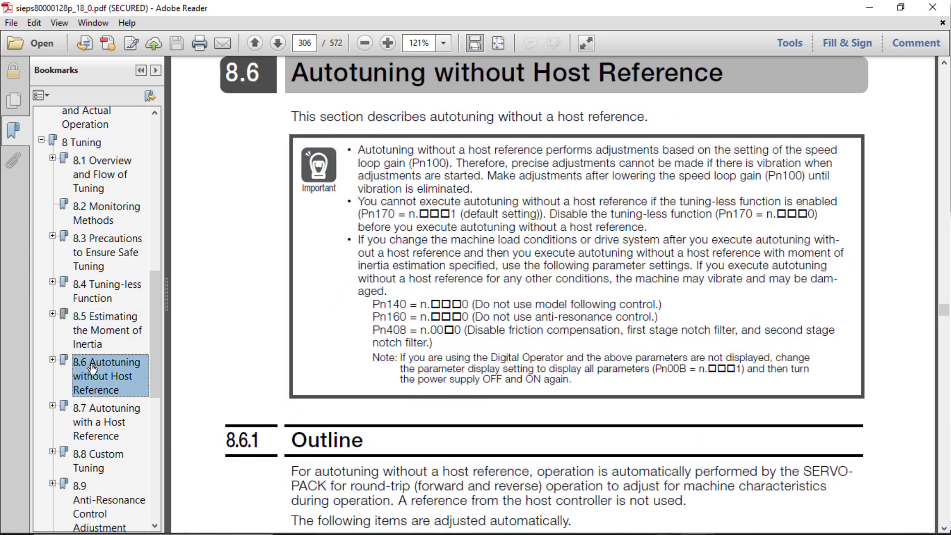
{"action": "left_click", "coordinate": [93, 412]}
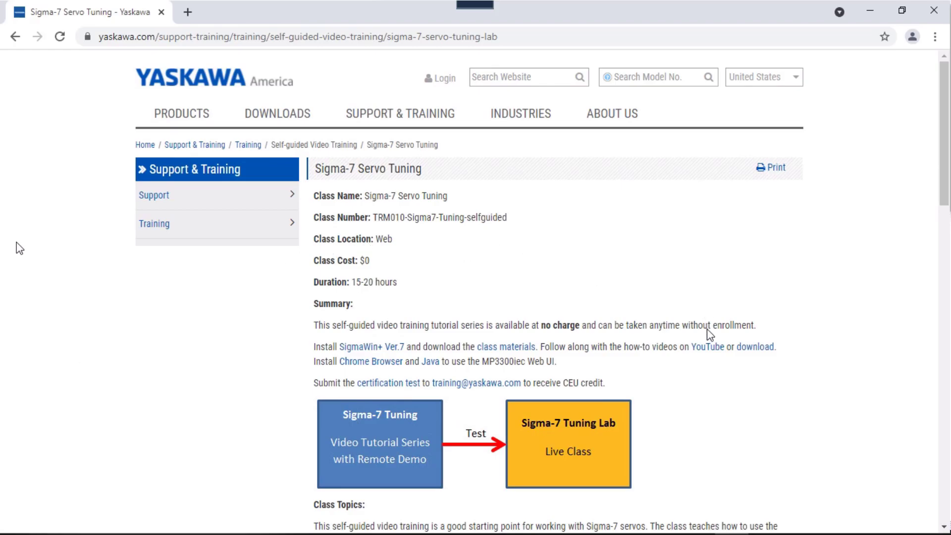
Open the Sigma-7 tuning video playlist on YouTube and scroll through it
{"action": "left_click", "coordinate": [708, 347]}
{"action": "scroll", "coordinate": [945, 270], "scroll_direction": "down", "scroll_amount": 3}
{"action": "scroll", "coordinate": [945, 270], "scroll_direction": "down", "scroll_amount": 5}
{"action": "left_click", "coordinate": [239, 37]}
{"action": "type", "text": "www.yaska"}
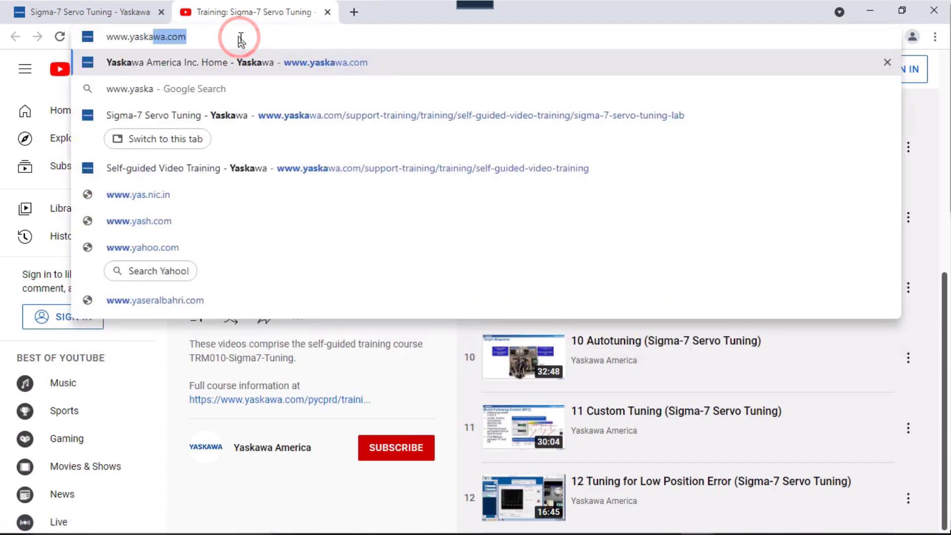
{"action": "type", "text": "wa.com/selfguided"}
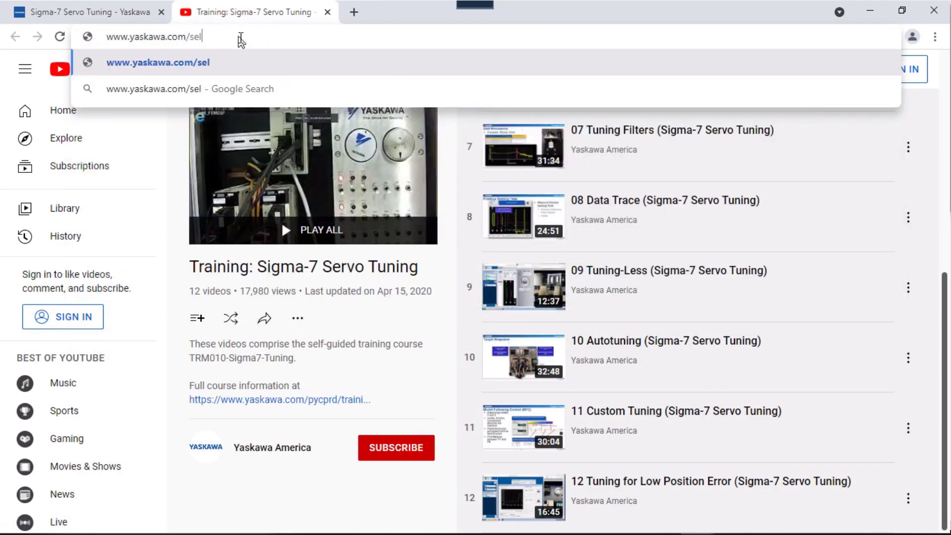
{"action": "key", "text": "Return"}
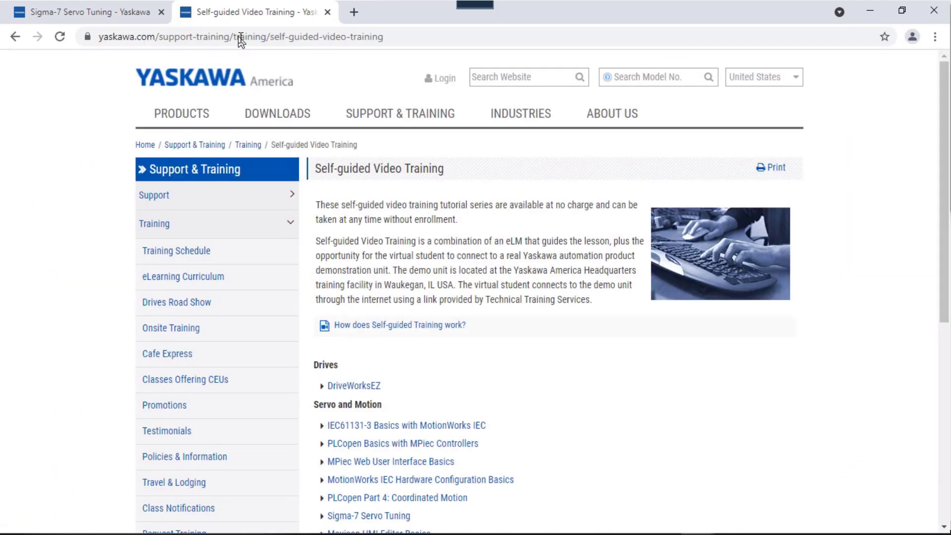
Open the Sigma-7 Servo Tuning Lab class from the Training Schedule's full class list
{"action": "mouse_move", "coordinate": [400, 113]}
{"action": "left_click", "coordinate": [450, 163]}
{"action": "left_click", "coordinate": [537, 392]}
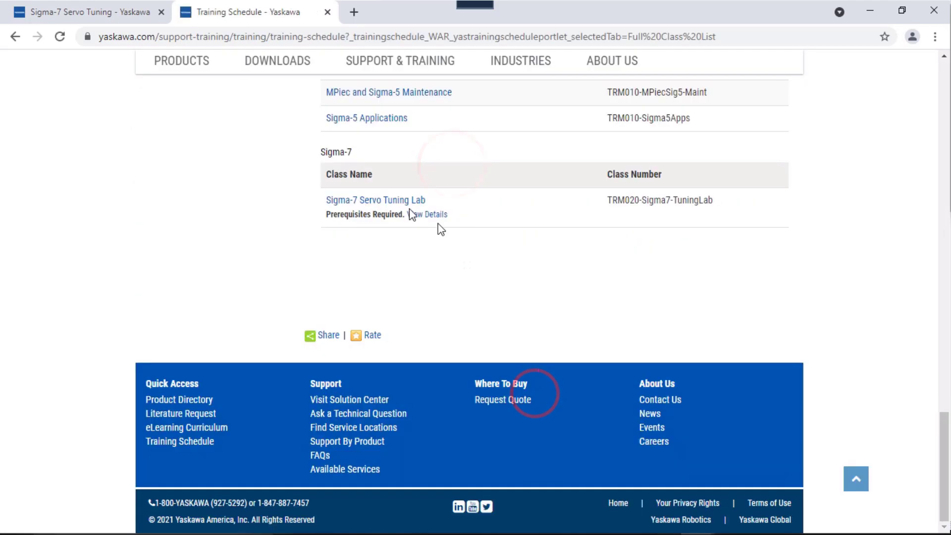
{"action": "left_click", "coordinate": [404, 202]}
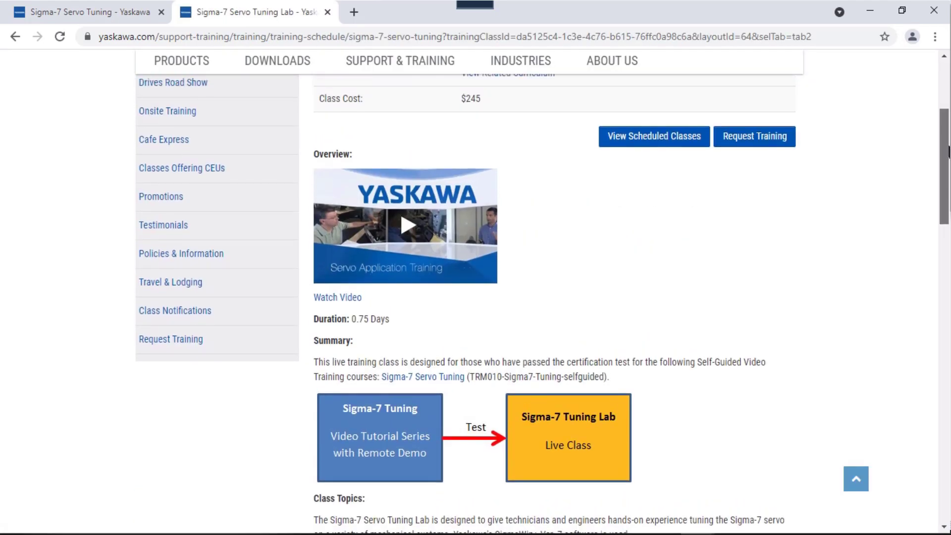
{"action": "left_click_drag", "start_coordinate": [949, 152], "coordinate": [948, 99]}
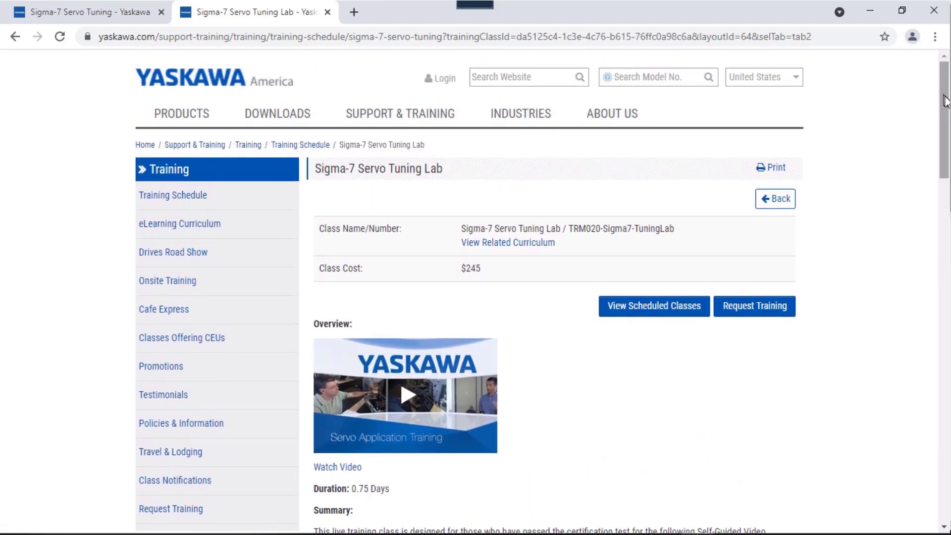